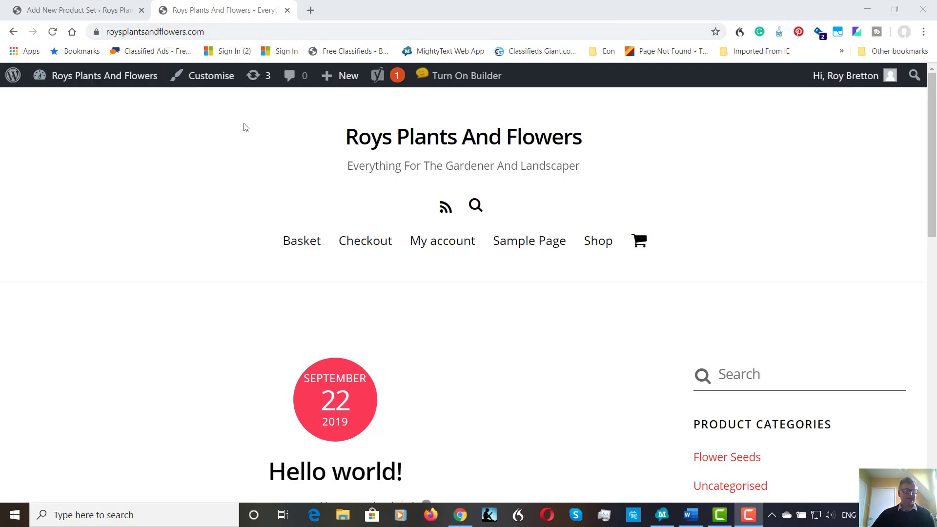
Switch to the Add New Product Set page and remove the Exclude Duplicates filter from the Shrubs product search
click(91, 13)
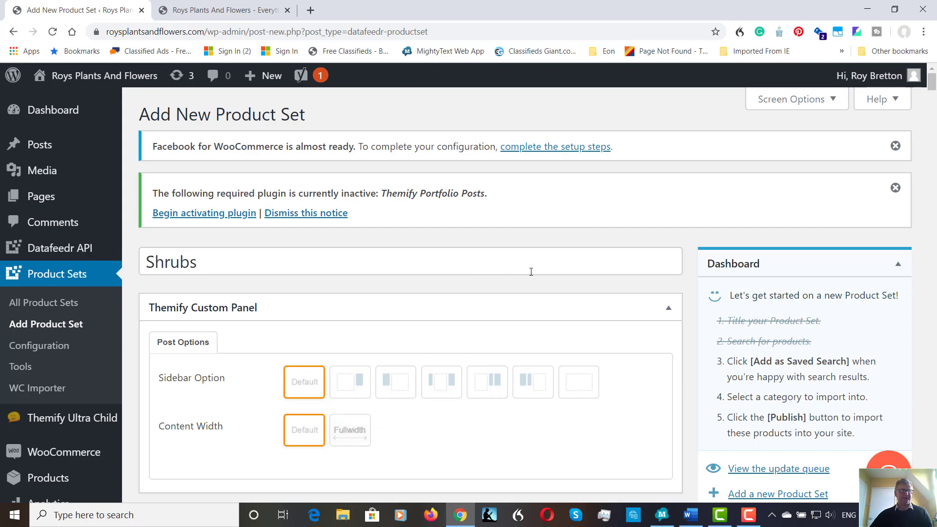
scroll(531, 274, down, 5)
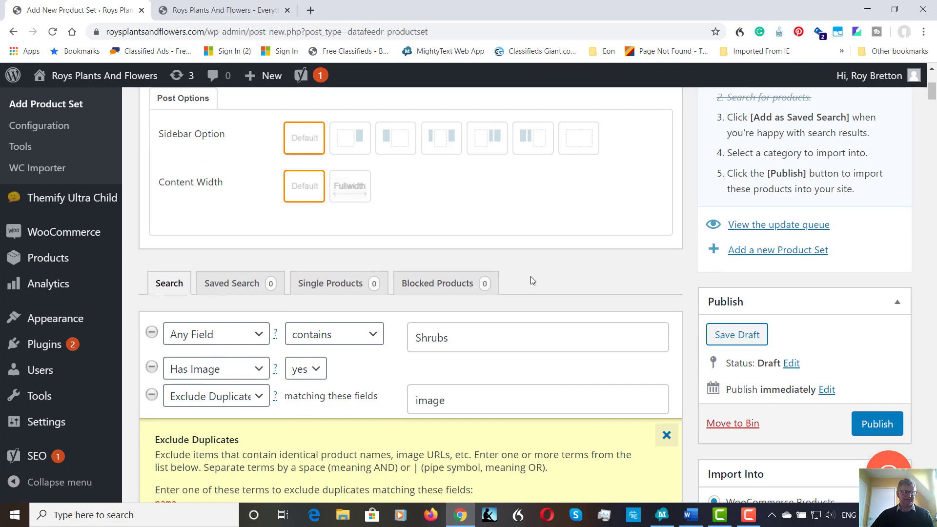
click(151, 395)
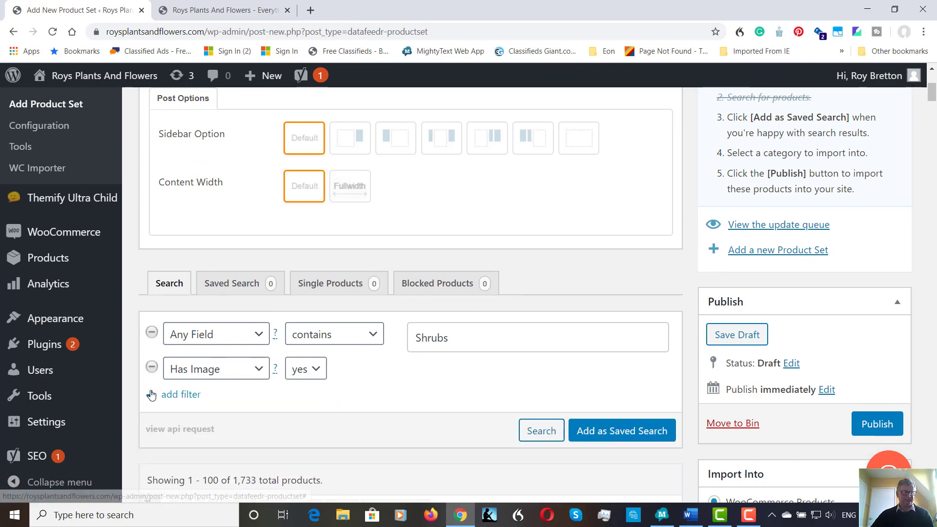
Run the product search with any field containing Shrubs and Has Image set to yes
scroll(398, 332, down, 4)
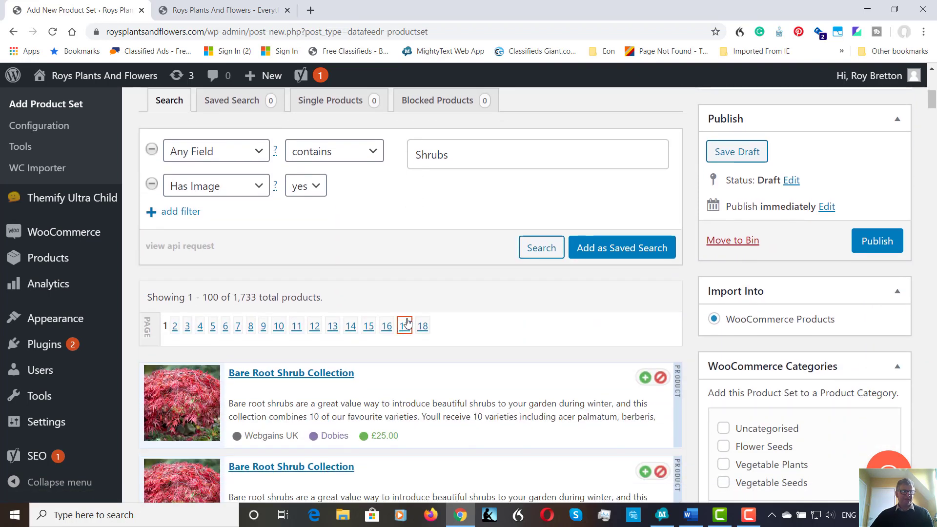
scroll(439, 312, up, 3)
scroll(461, 303, up, 3)
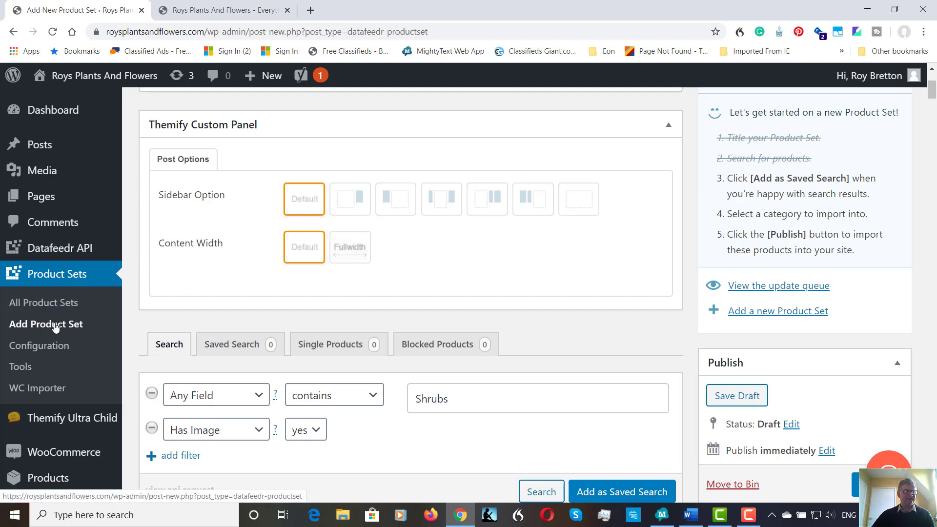
scroll(190, 325, up, 4)
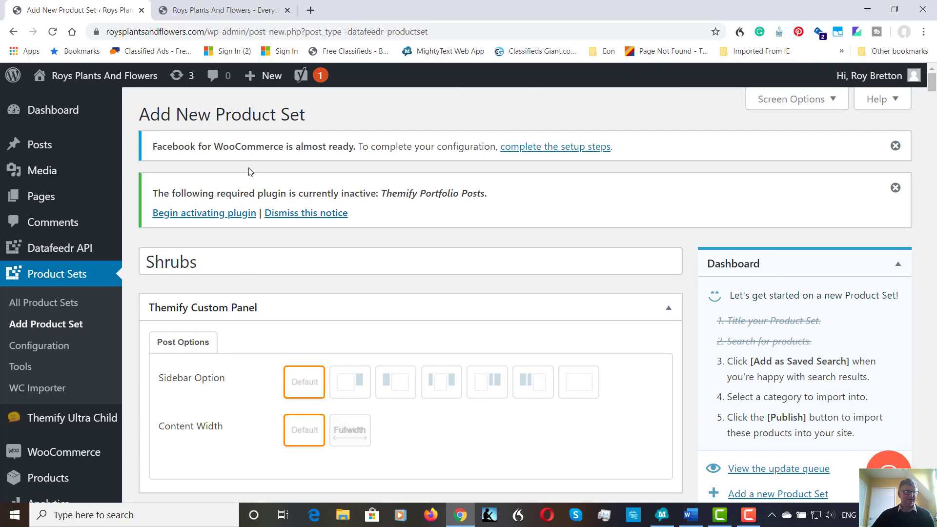
scroll(281, 234, down, 1)
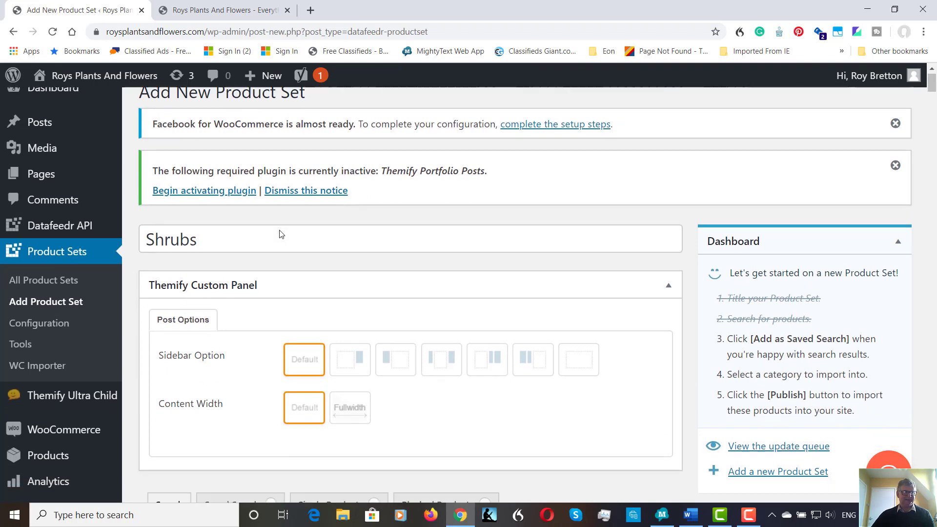
scroll(281, 234, down, 2)
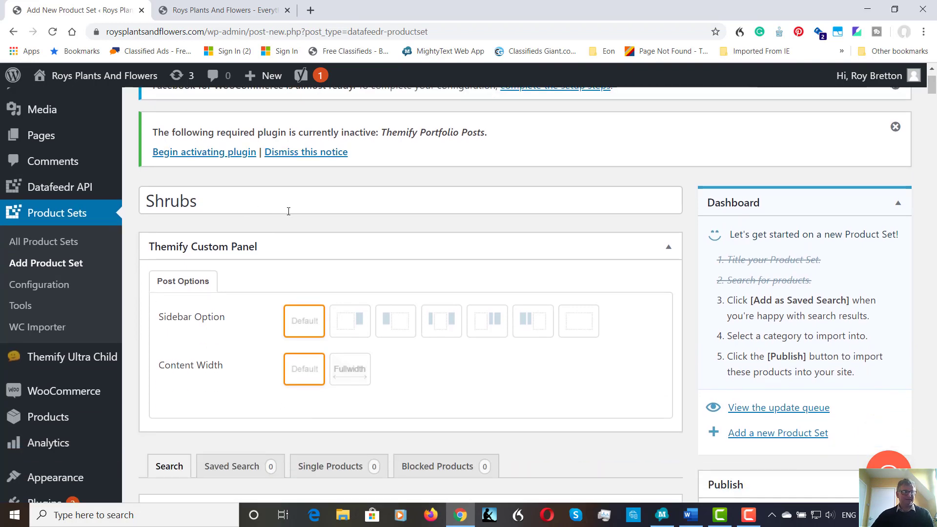
scroll(289, 211, down, 5)
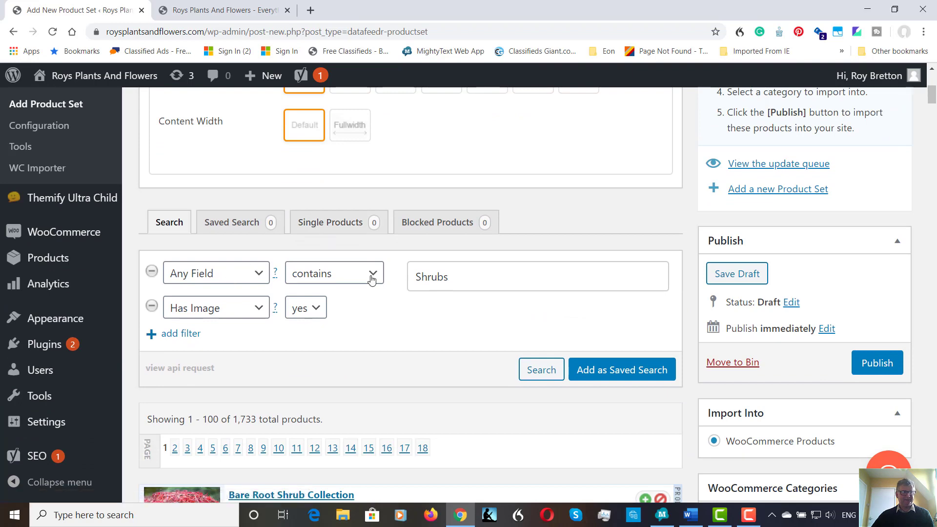
scroll(457, 267, down, 1)
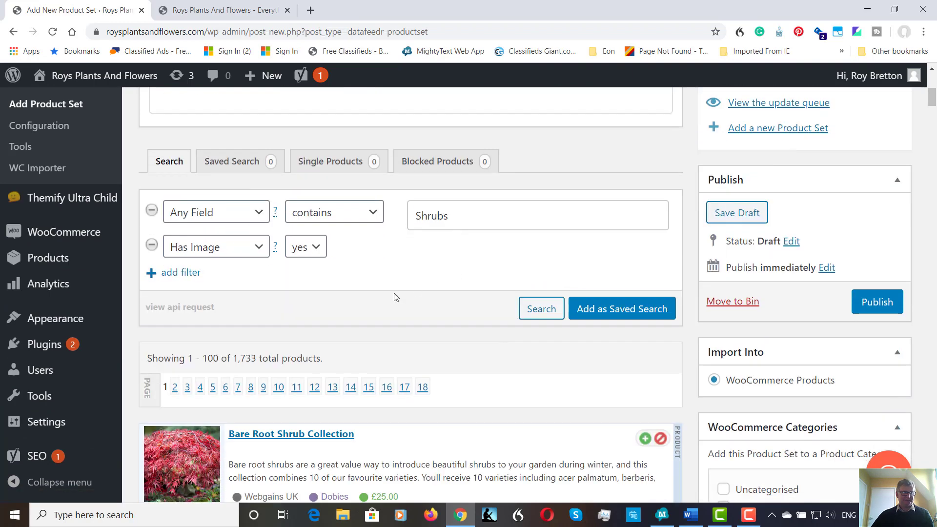
click(535, 312)
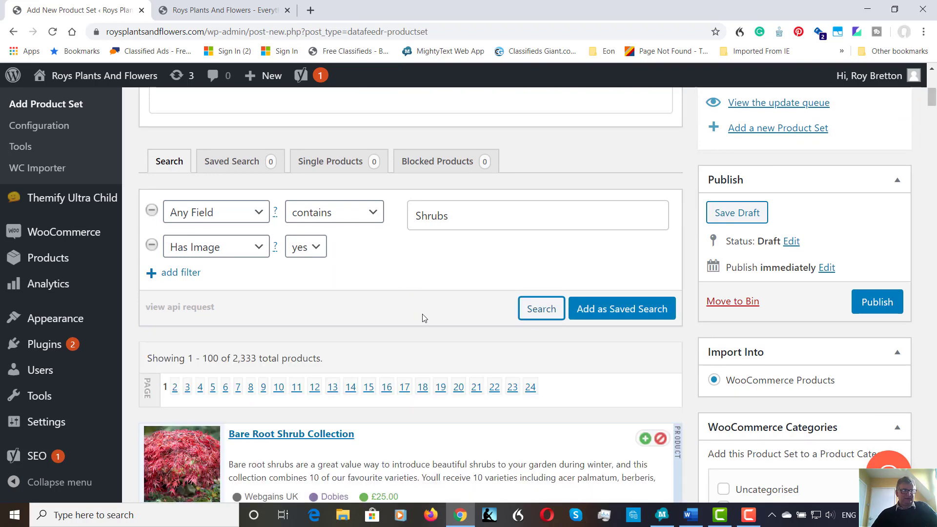
Check the search results for repeated products, and add an Exclude Duplicates filter matching the image field
scroll(426, 312, down, 4)
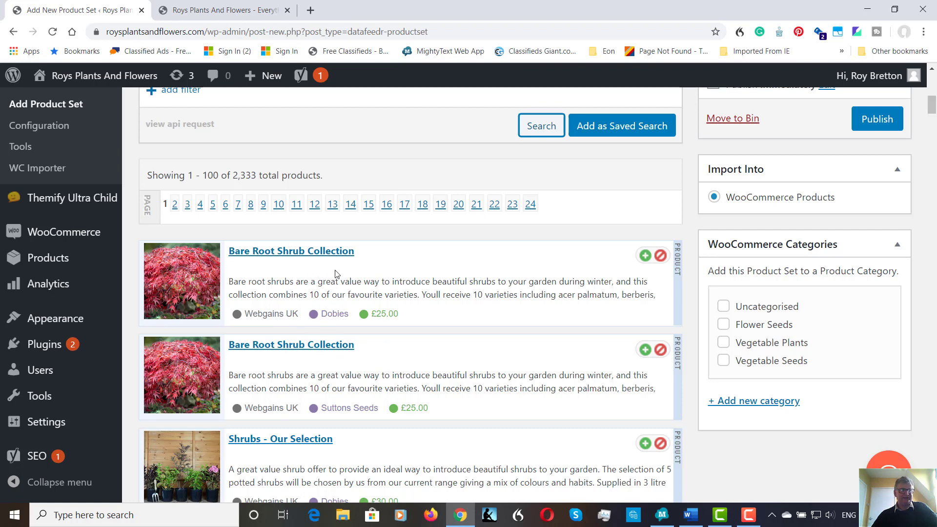
scroll(333, 278, down, 3)
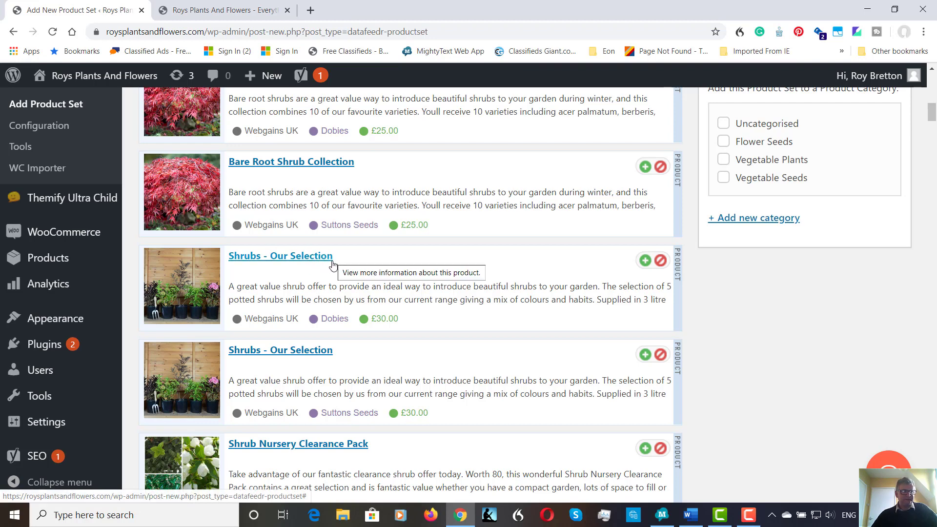
scroll(332, 264, up, 1)
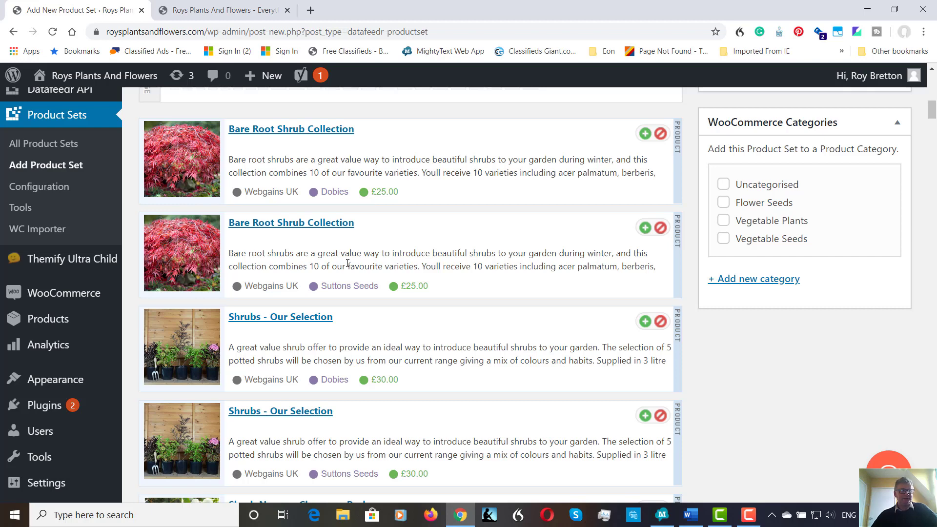
scroll(348, 263, up, 5)
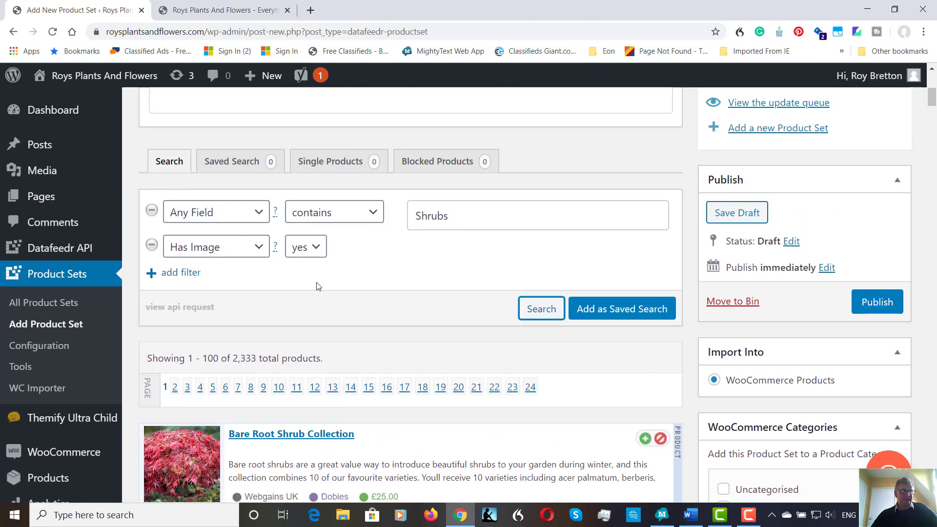
scroll(326, 289, down, 1)
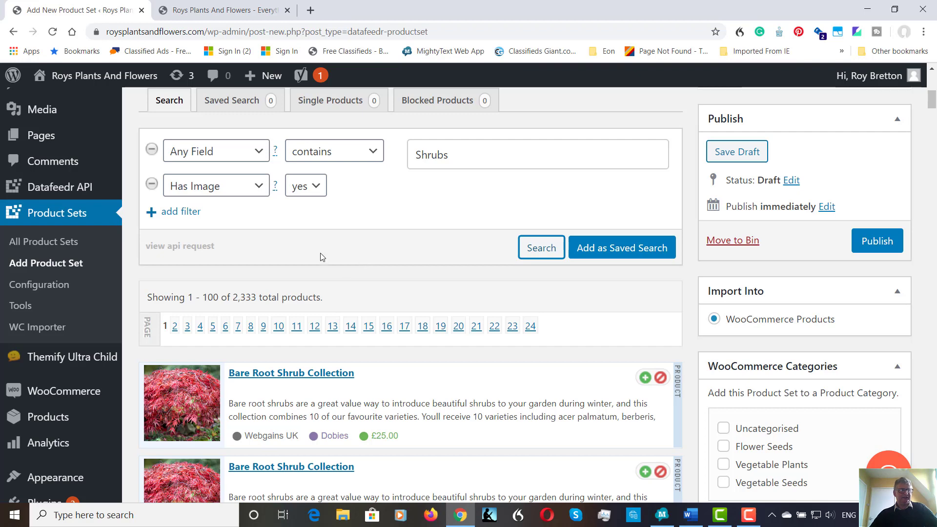
click(151, 212)
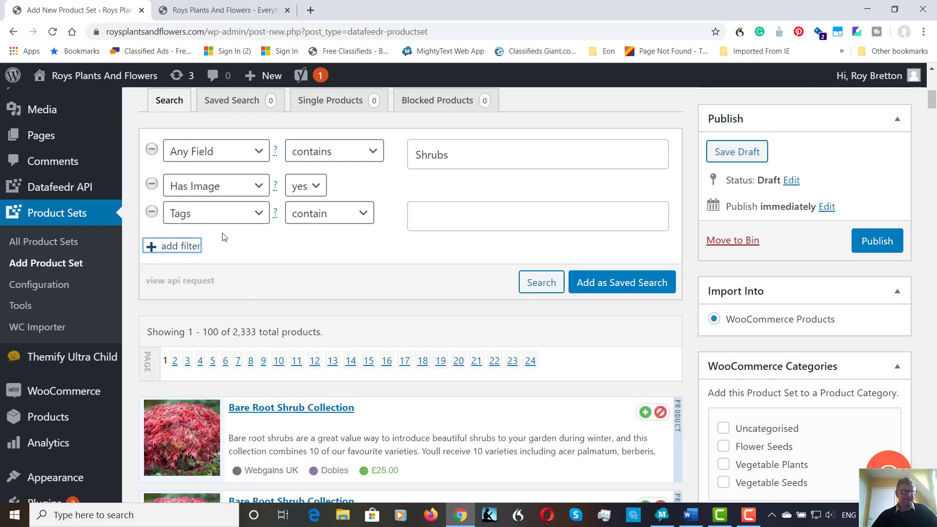
click(260, 215)
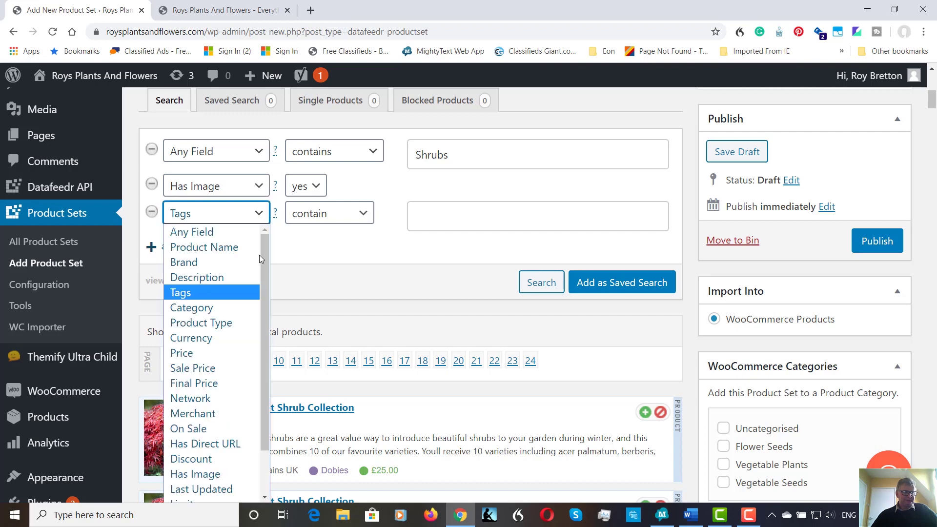
scroll(265, 313, down, 1)
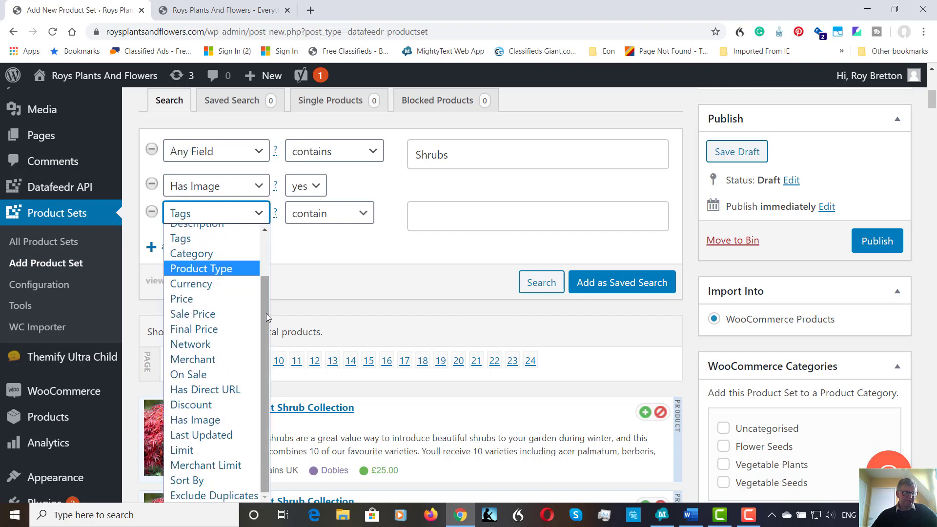
click(195, 496)
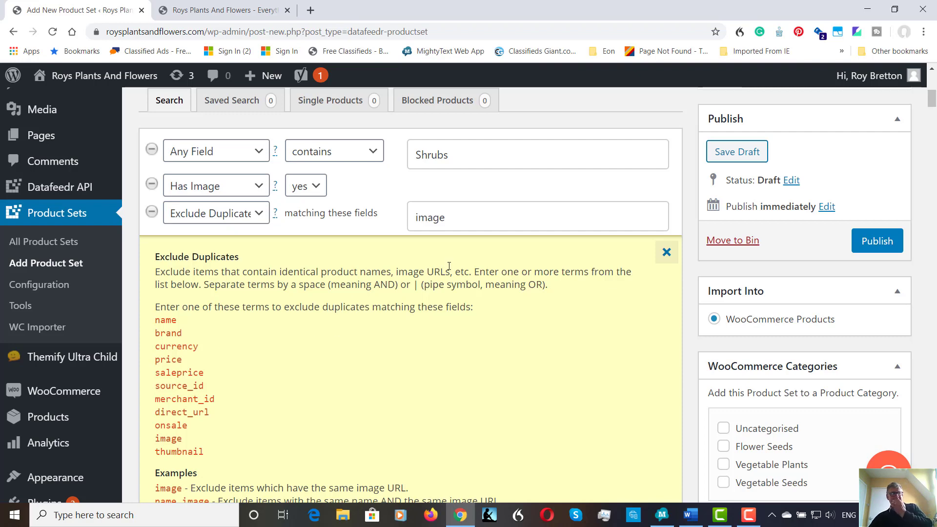
Read and close the Exclude Duplicates help, and rerun the product search with the duplicate filter applied
scroll(288, 288, down, 1)
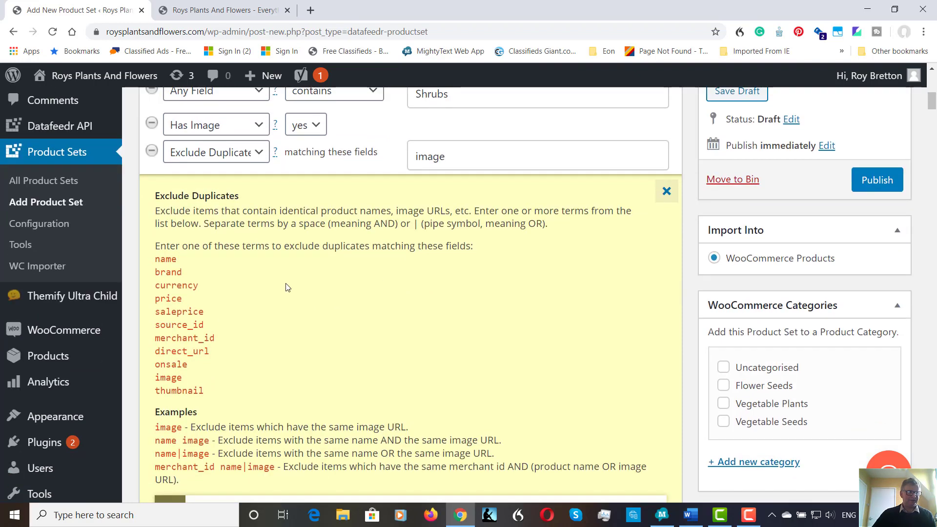
double_click(161, 299)
click(212, 305)
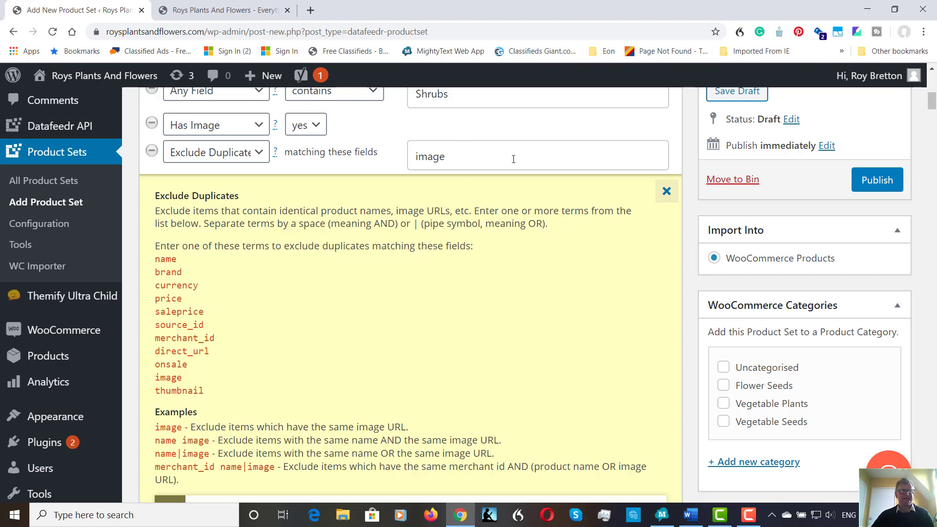
click(666, 191)
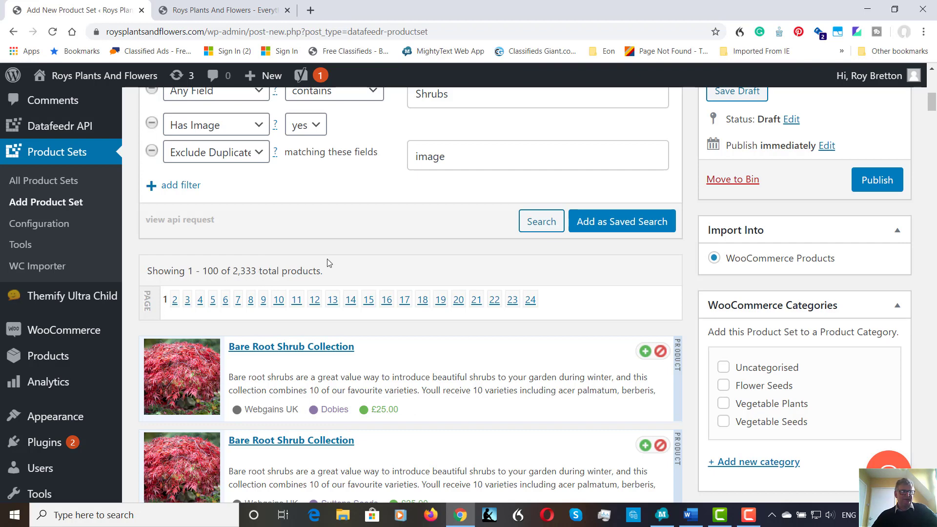
click(541, 228)
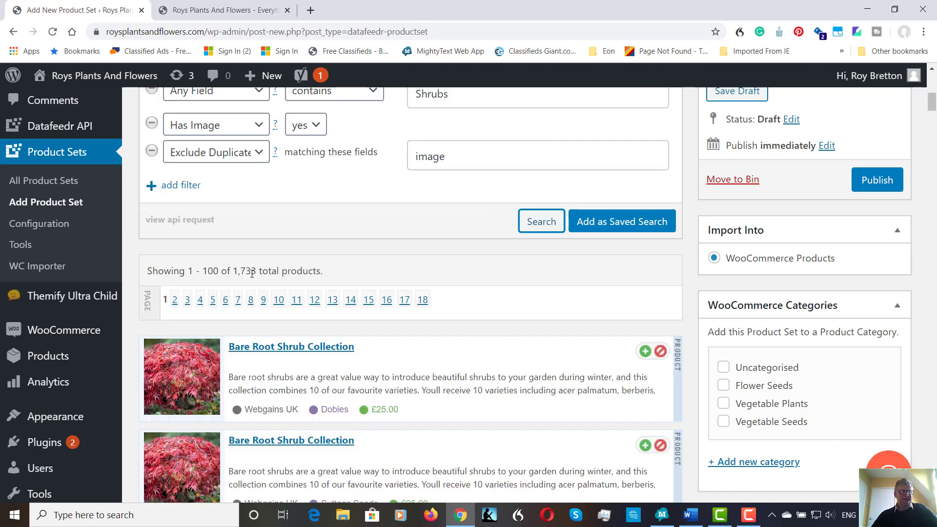
Examine the filtered shrub results for products that still repeat across merchants
scroll(270, 269, down, 3)
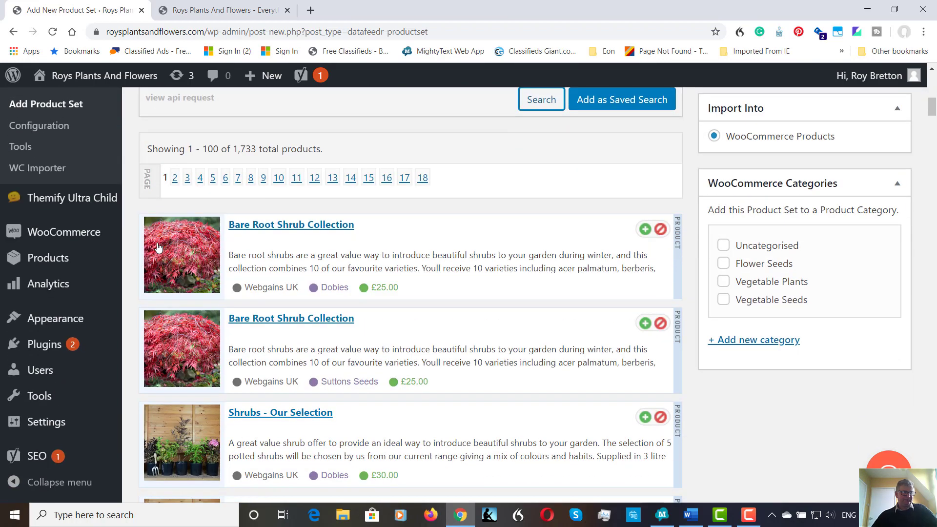
scroll(213, 298, down, 10)
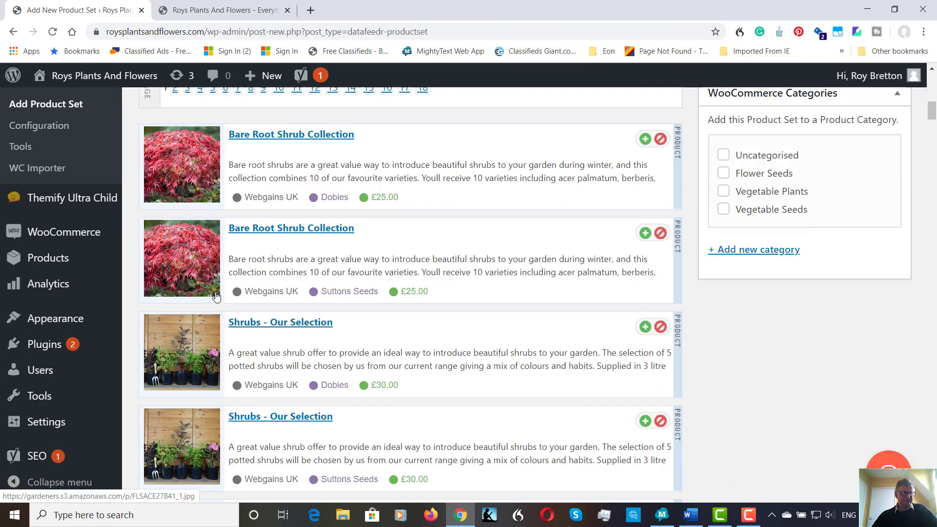
scroll(216, 297, down, 6)
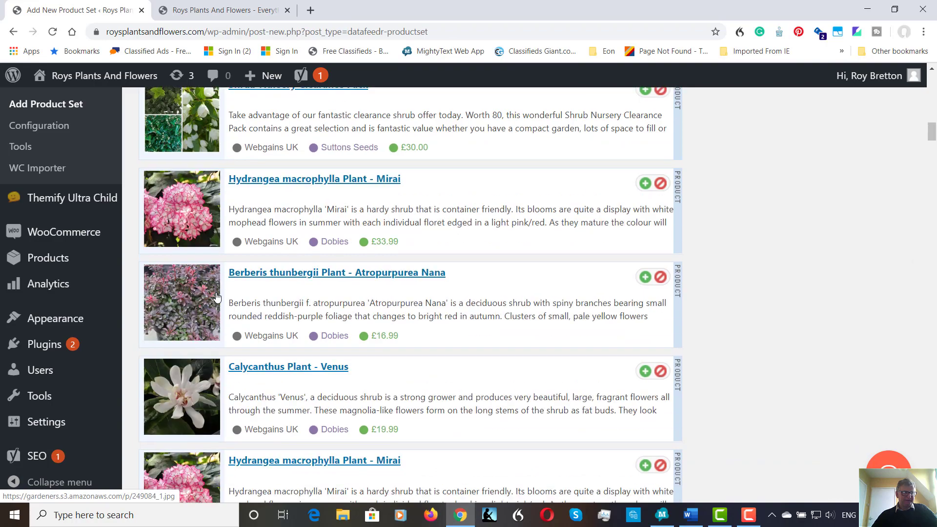
scroll(334, 264, down, 3)
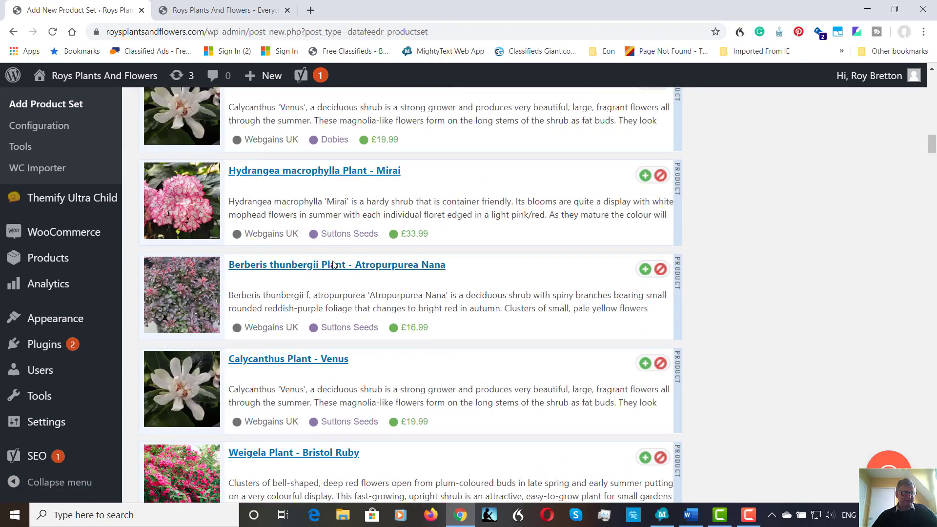
scroll(334, 267, down, 4)
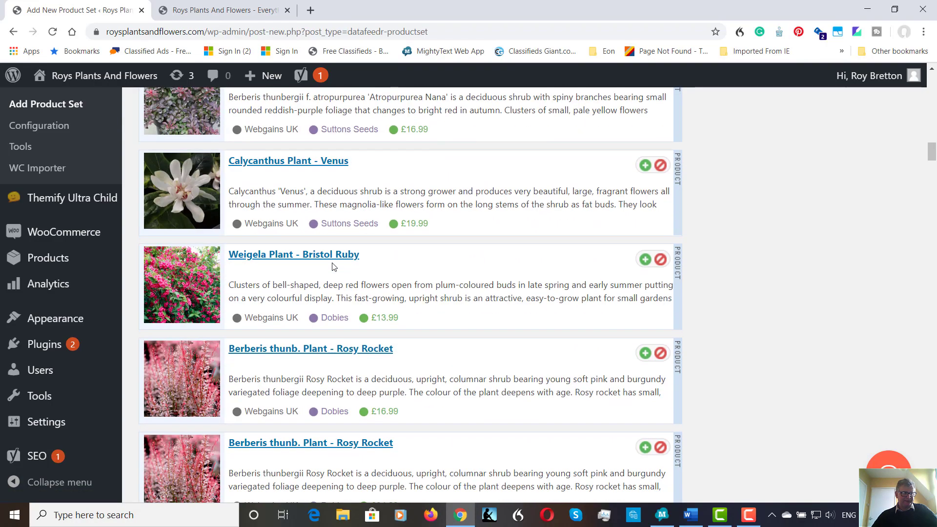
scroll(334, 267, down, 4)
scroll(333, 271, down, 4)
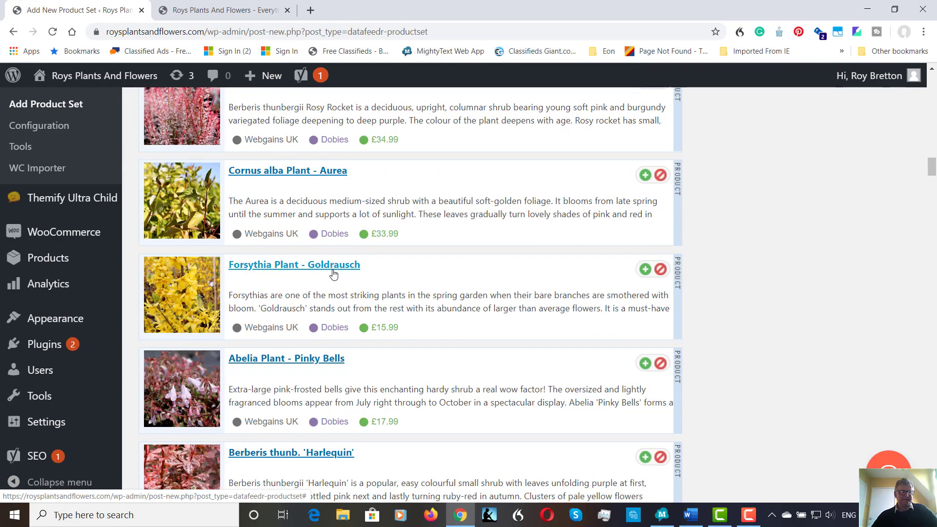
scroll(334, 274, up, 20)
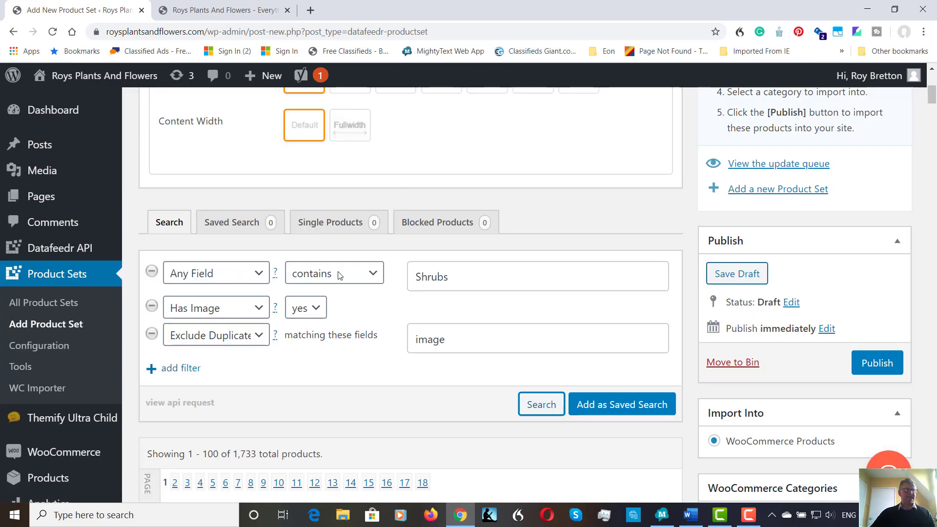
Copy the direct_url term from the Exclude Duplicates help and set it as the filter's matching field
click(259, 338)
click(258, 335)
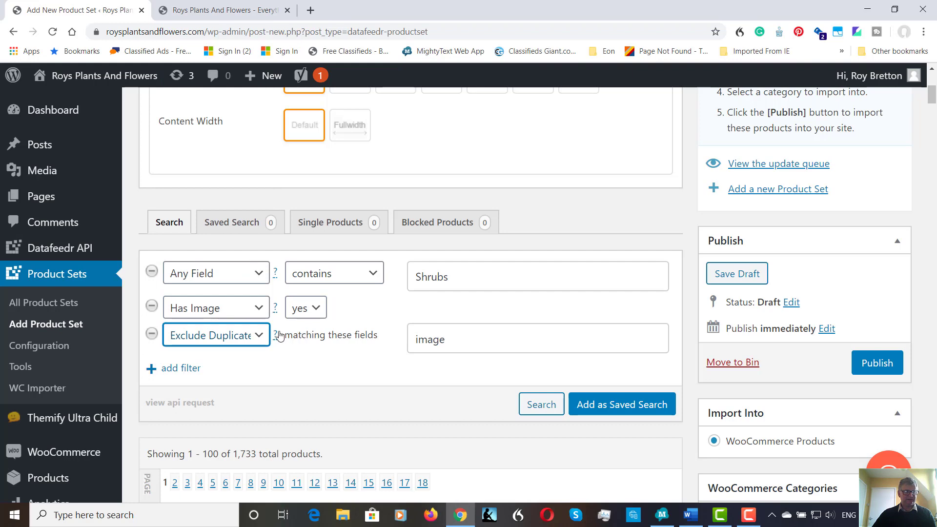
click(276, 336)
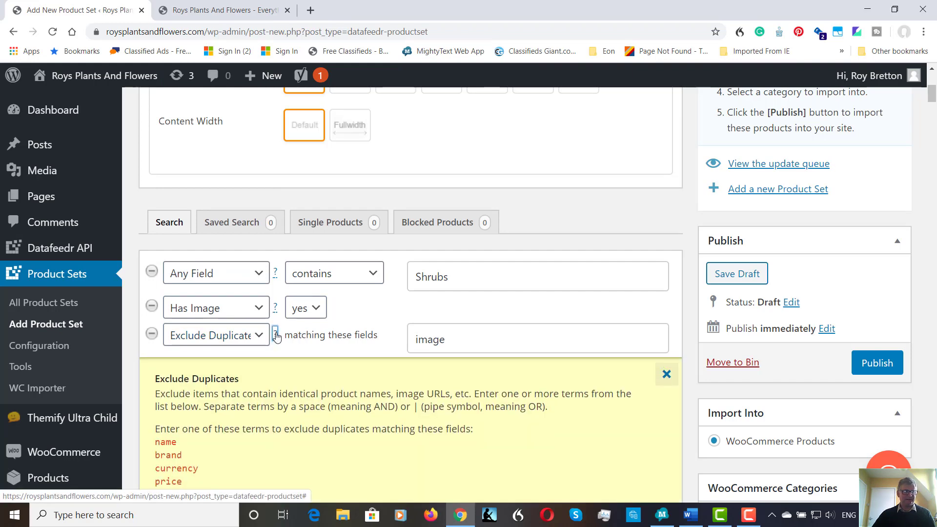
scroll(281, 312, down, 1)
scroll(382, 300, down, 3)
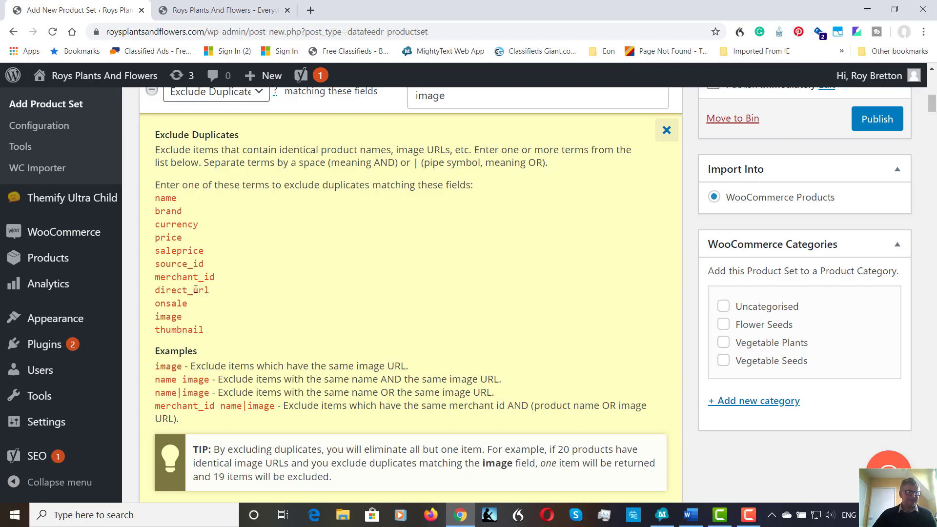
drag(211, 290, 156, 289)
right_click(157, 290)
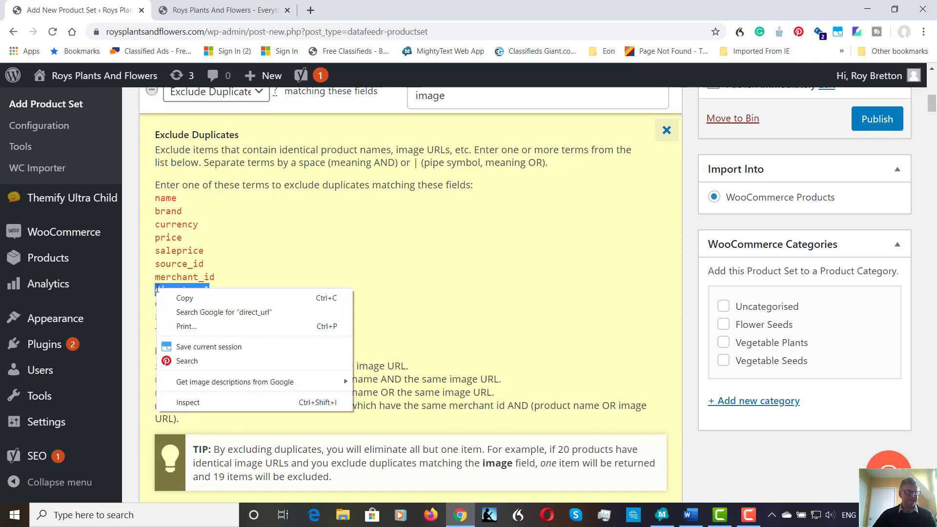
click(181, 299)
scroll(407, 275, up, 1)
scroll(407, 276, up, 3)
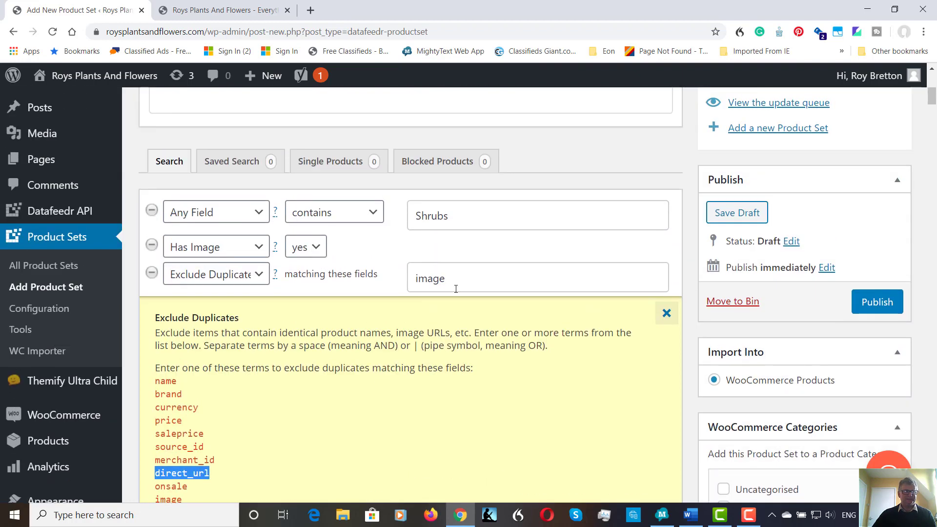
double_click(435, 278)
right_click(434, 278)
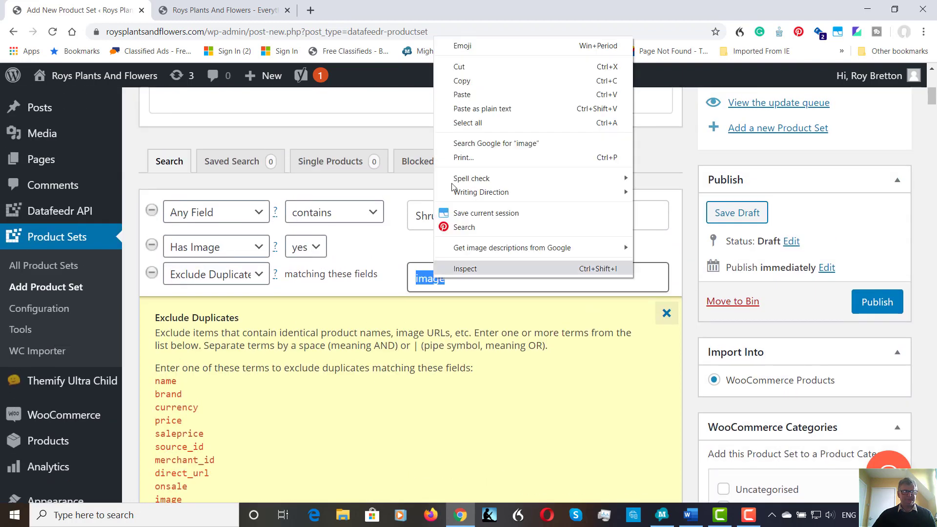
click(487, 109)
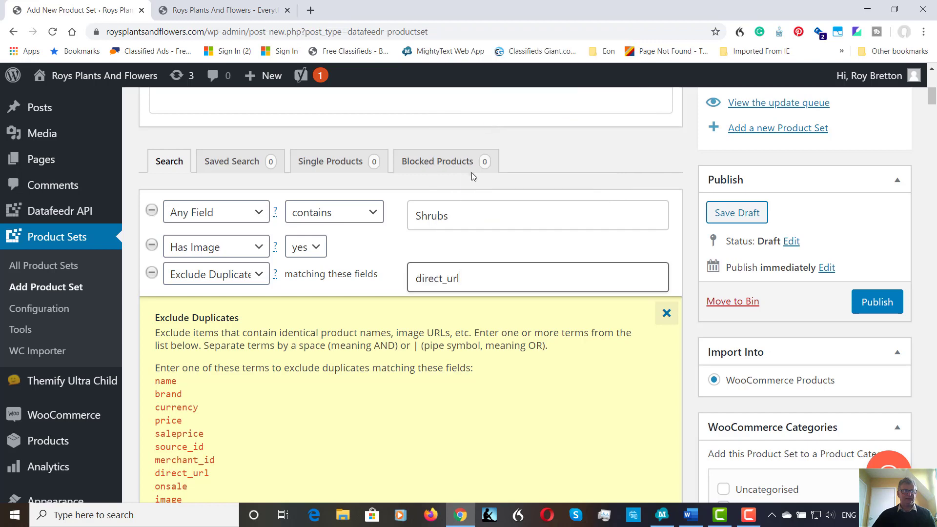
Rerun the product search with duplicates excluded by direct_url and check the total number of products
scroll(469, 181, down, 6)
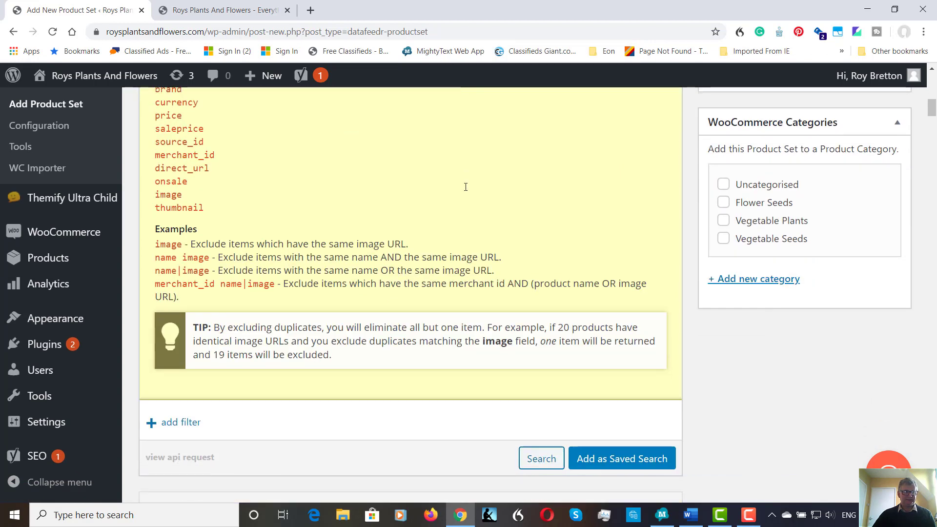
scroll(465, 187, down, 4)
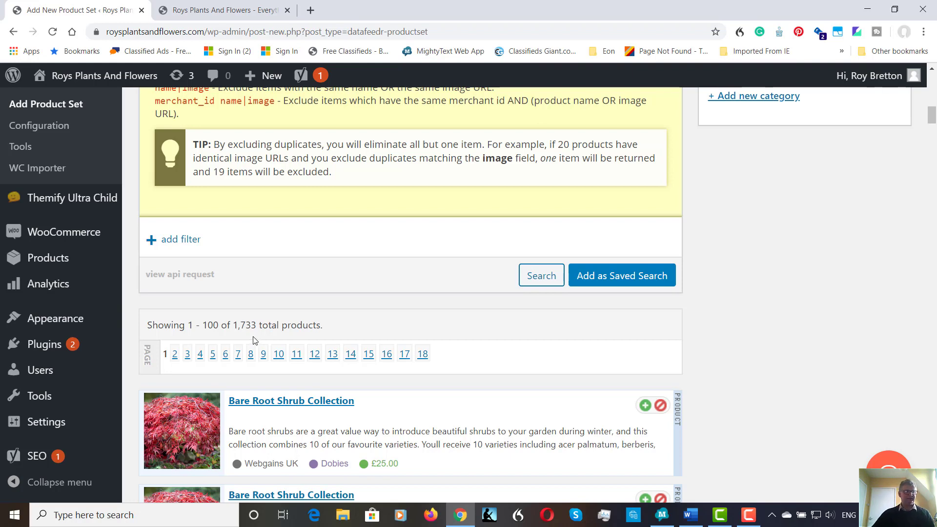
click(545, 279)
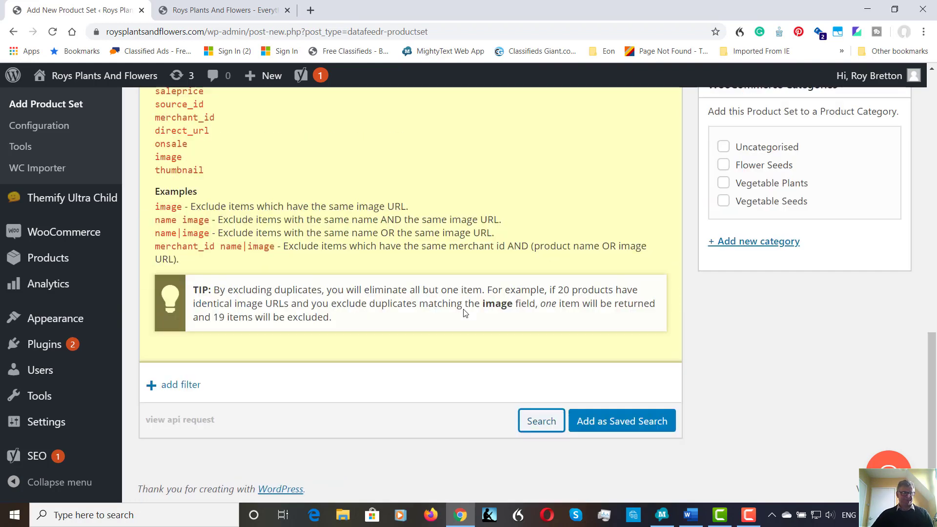
scroll(466, 311, down, 3)
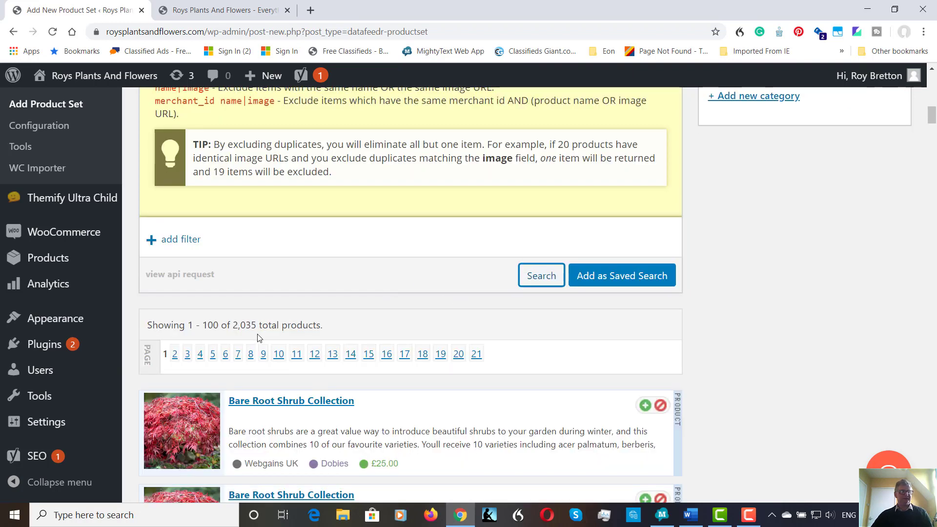
Copy the image term from the Exclude Duplicates help into the filter's matching field, and close the help
scroll(268, 325, up, 10)
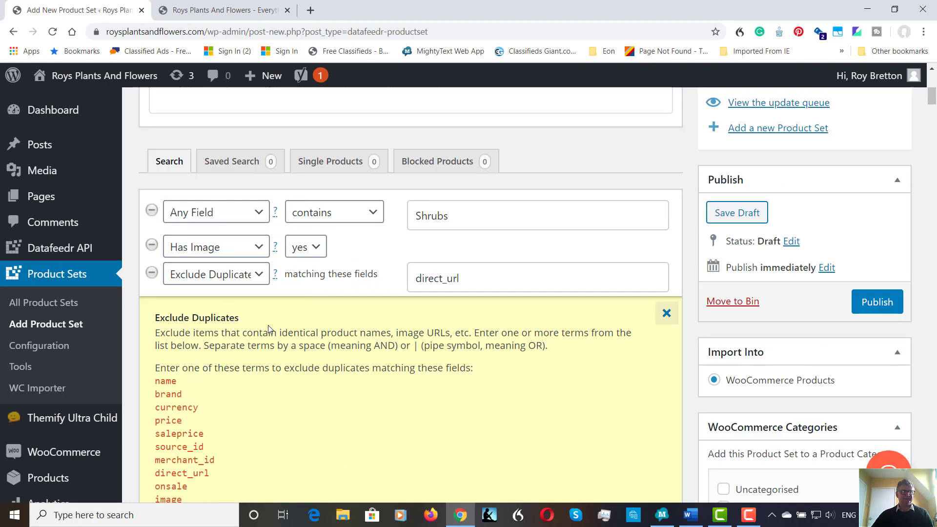
click(275, 273)
scroll(276, 153, down, 3)
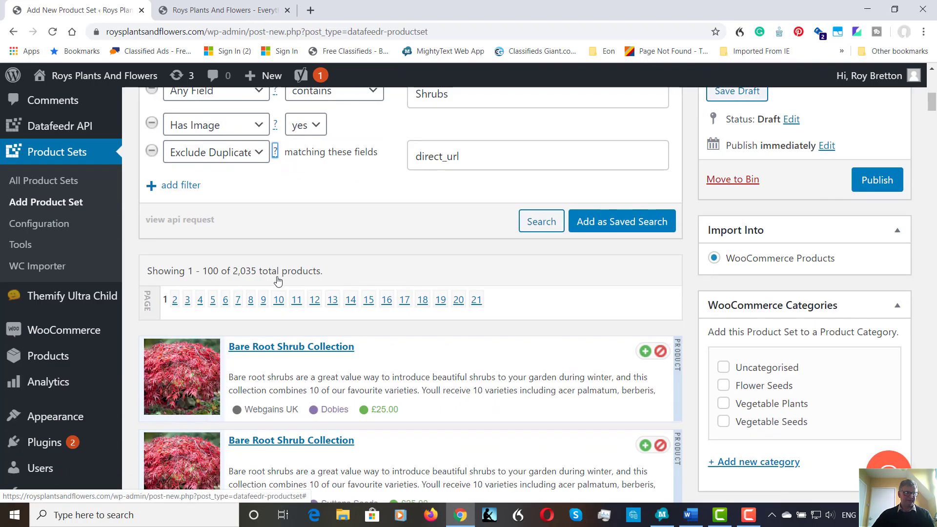
click(275, 152)
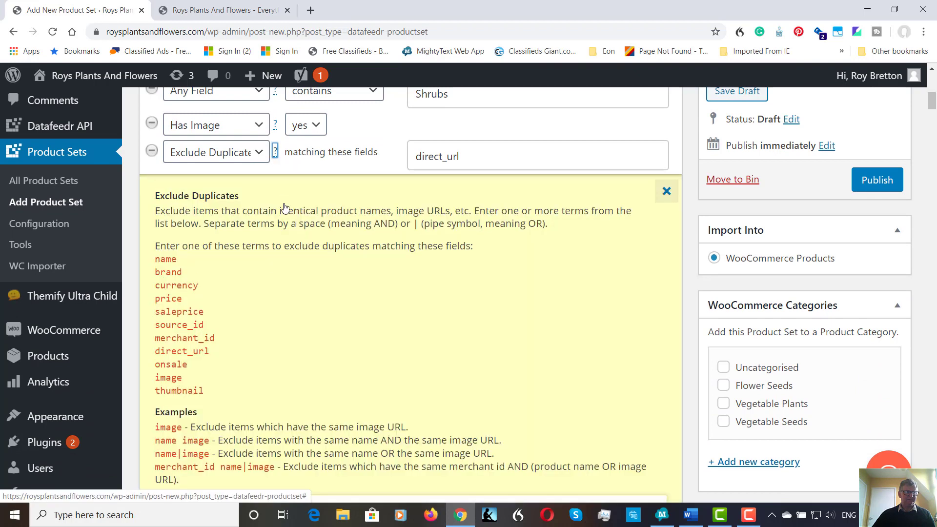
double_click(178, 380)
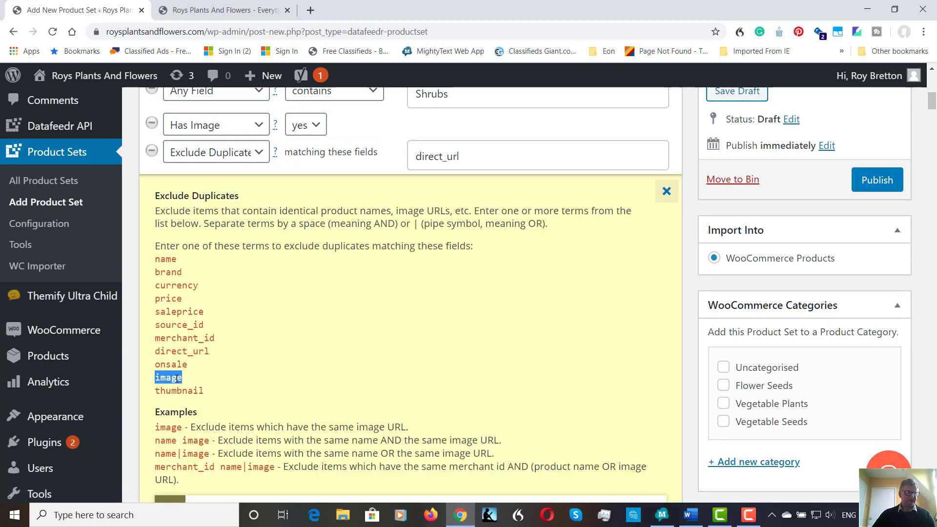
right_click(181, 379)
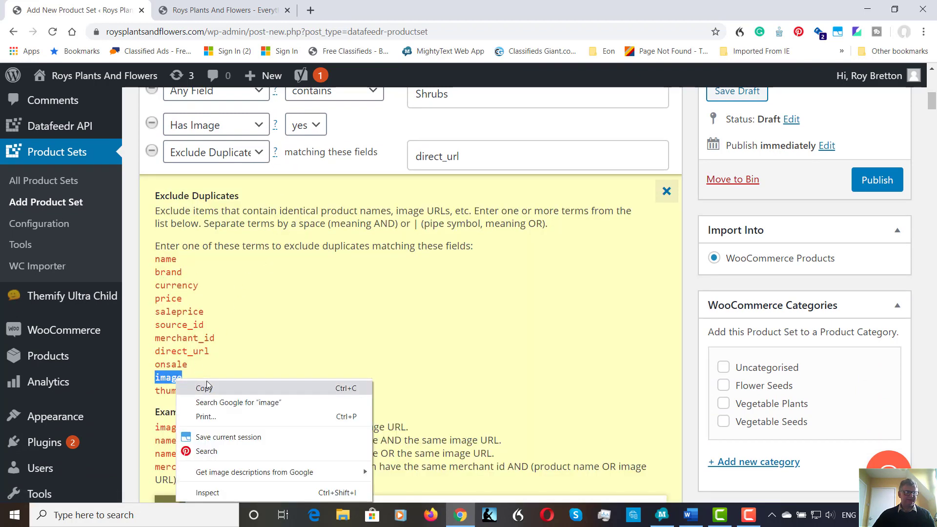
click(205, 388)
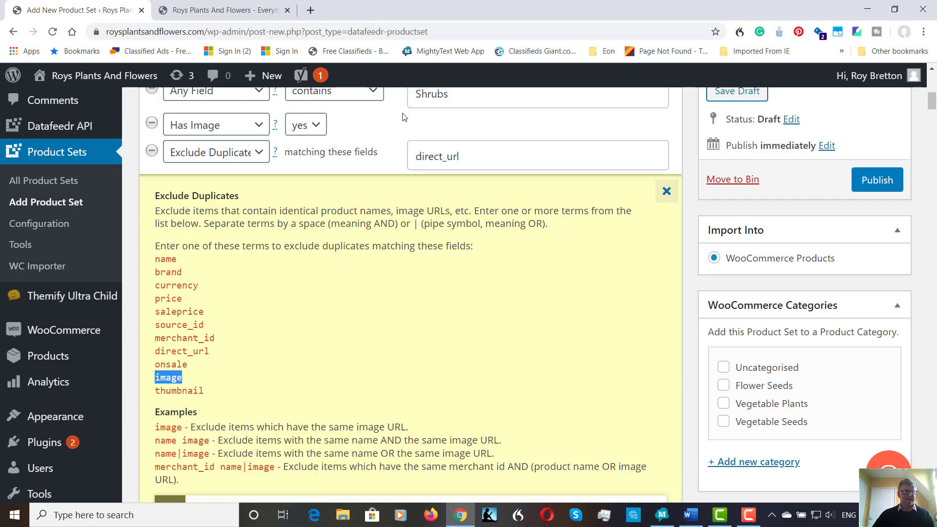
double_click(439, 160)
right_click(438, 160)
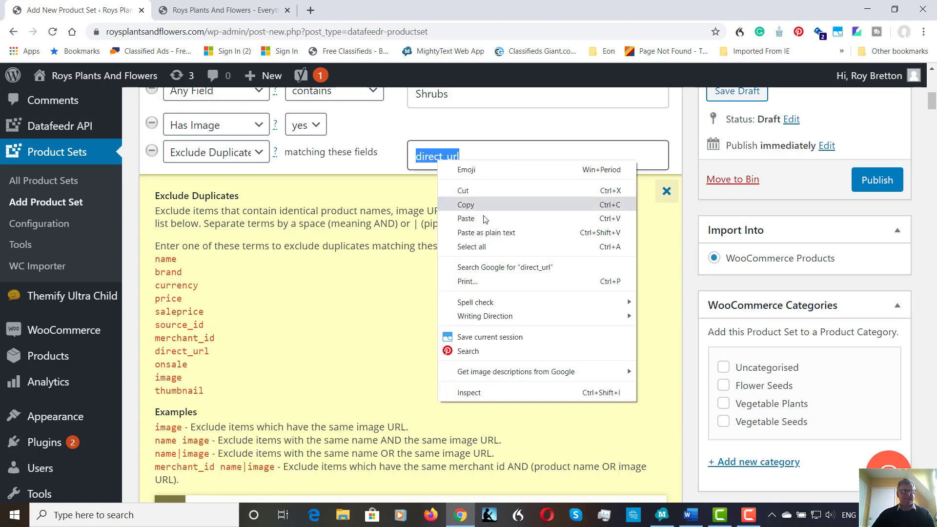
click(492, 239)
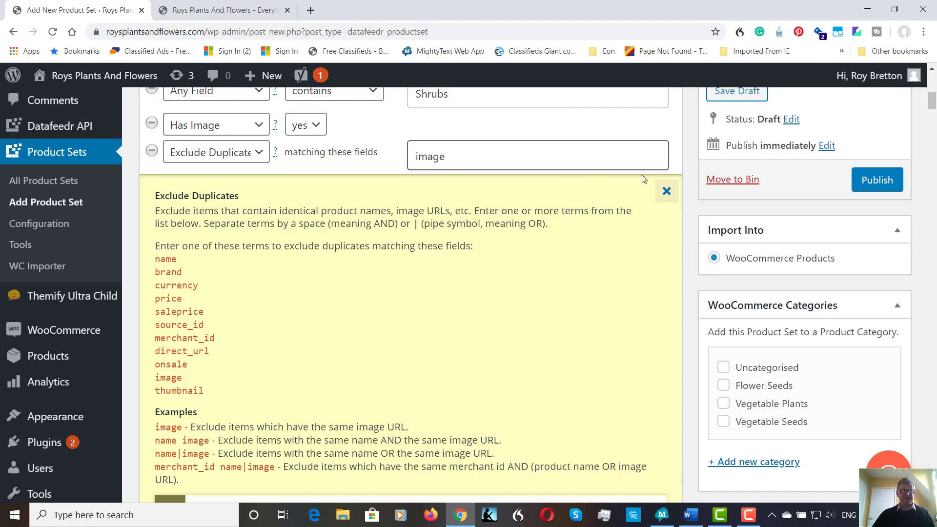
click(667, 192)
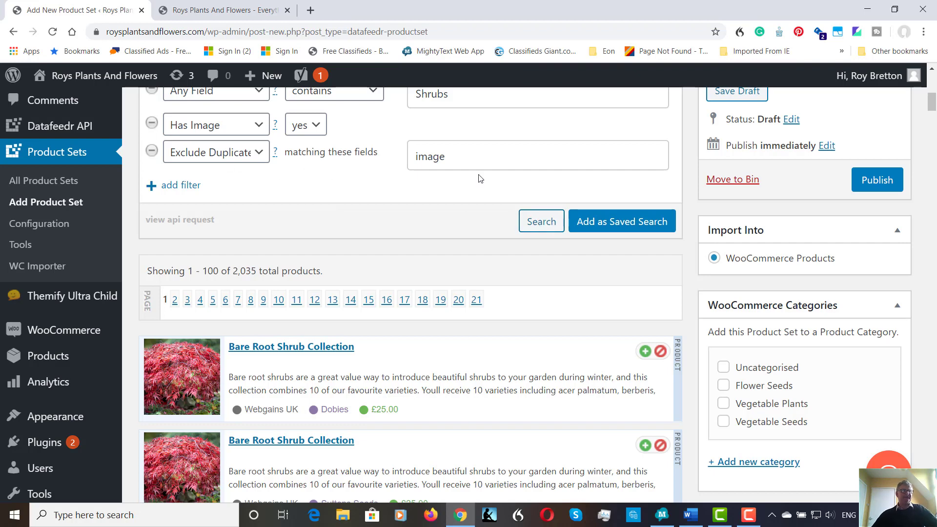
Rerun the product search with duplicates excluded by image and check the product total
click(542, 222)
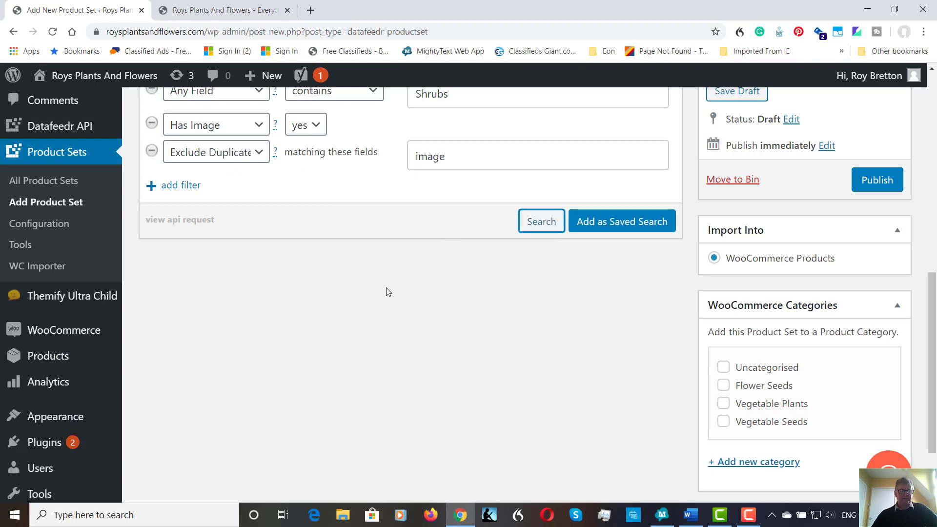
scroll(386, 291, down, 1)
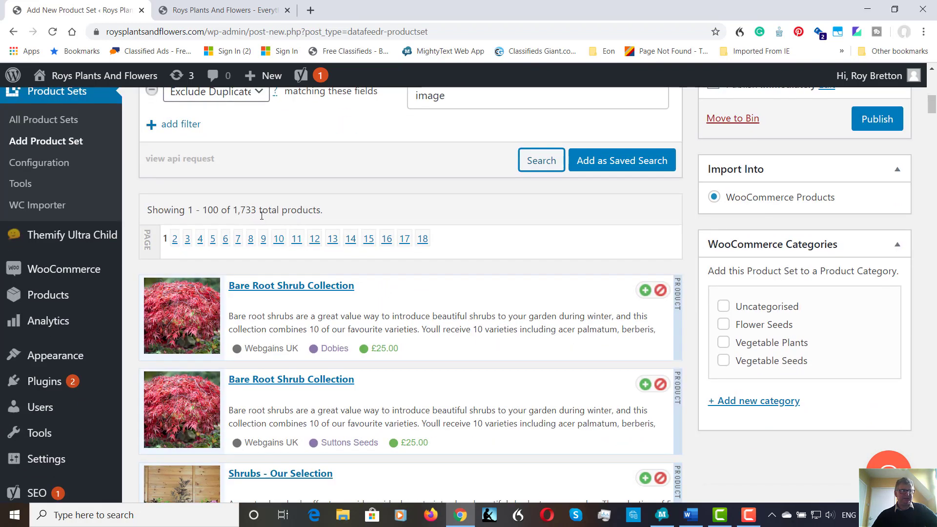
scroll(418, 231, up, 3)
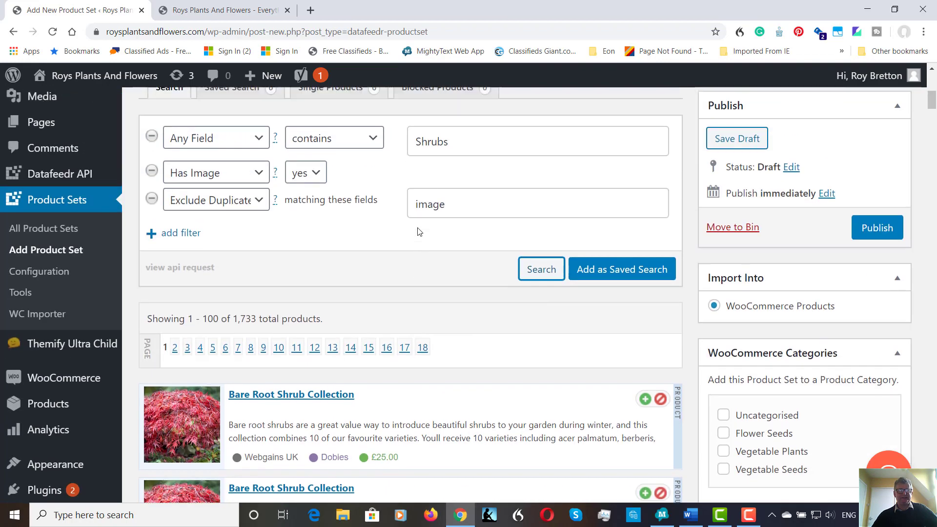
scroll(418, 228, down, 1)
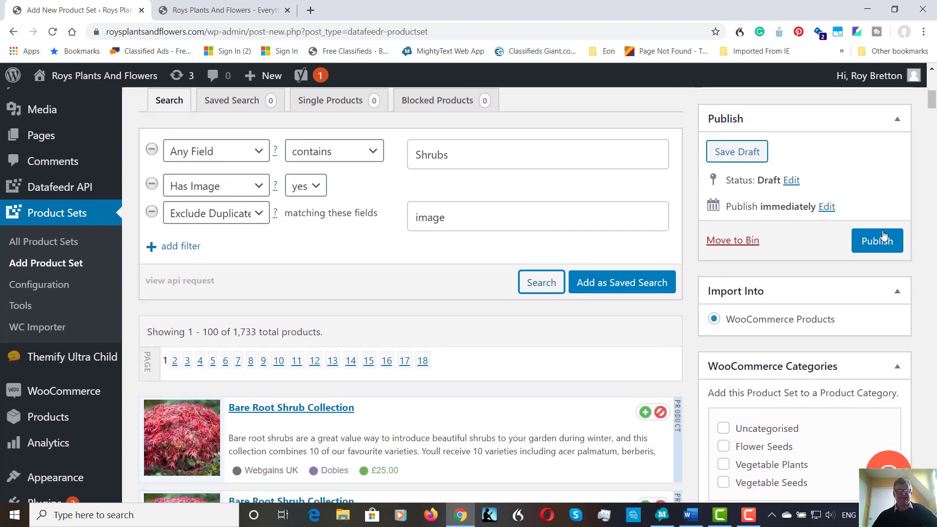
Check the remaining product set instructions and add the current Shrubs search as the saved search
scroll(827, 242, up, 5)
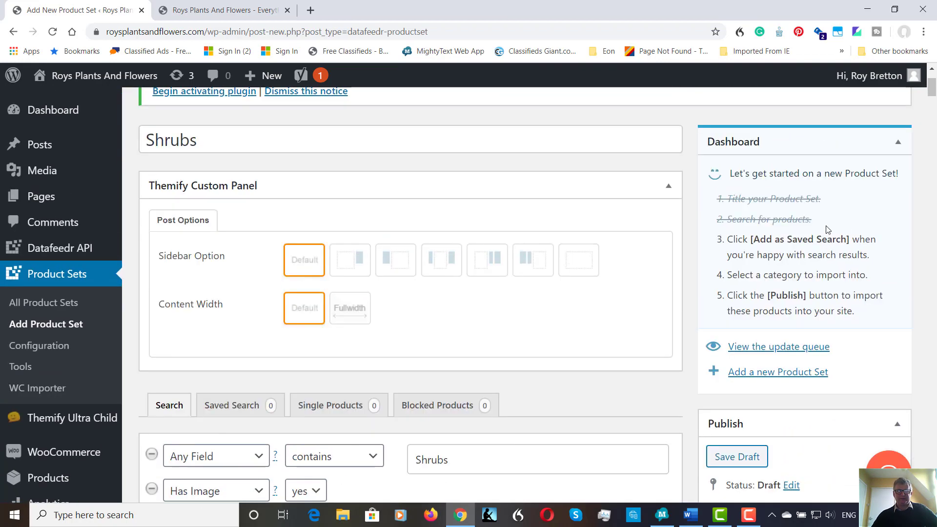
scroll(774, 218, down, 3)
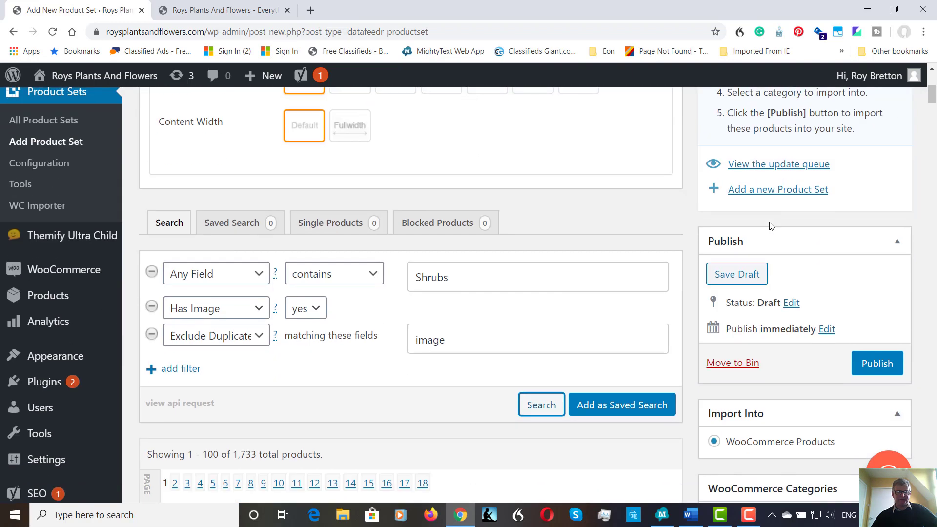
scroll(654, 269, up, 2)
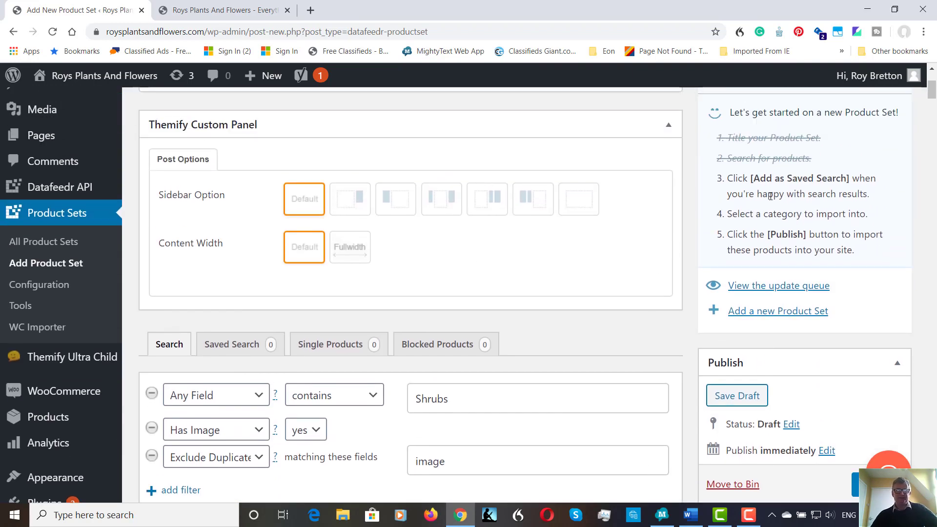
scroll(737, 239, down, 3)
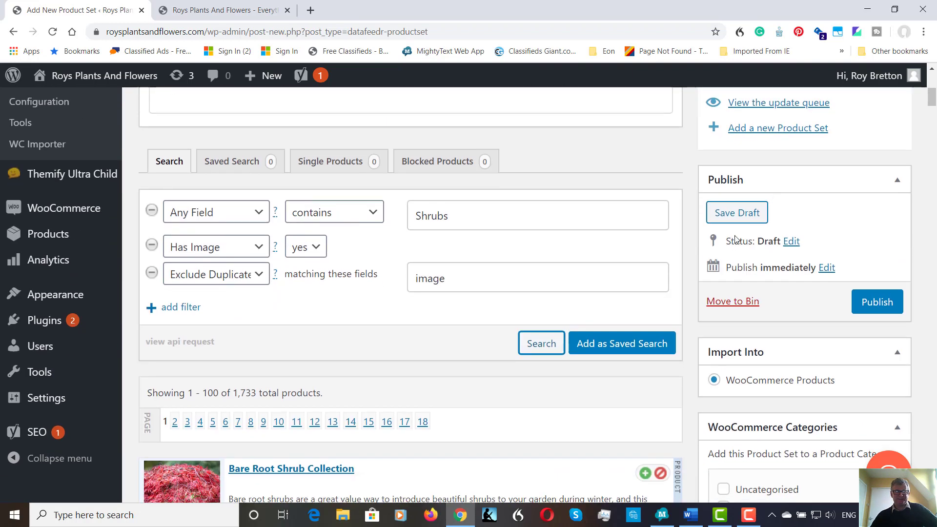
click(604, 345)
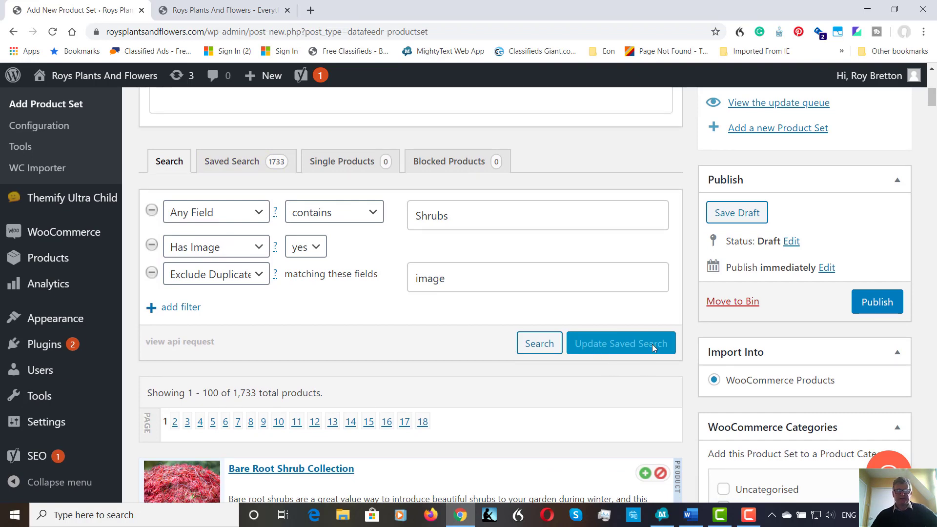
Create a new WooCommerce category named Shrubs without a parent and assign the product set to it
scroll(770, 228, up, 4)
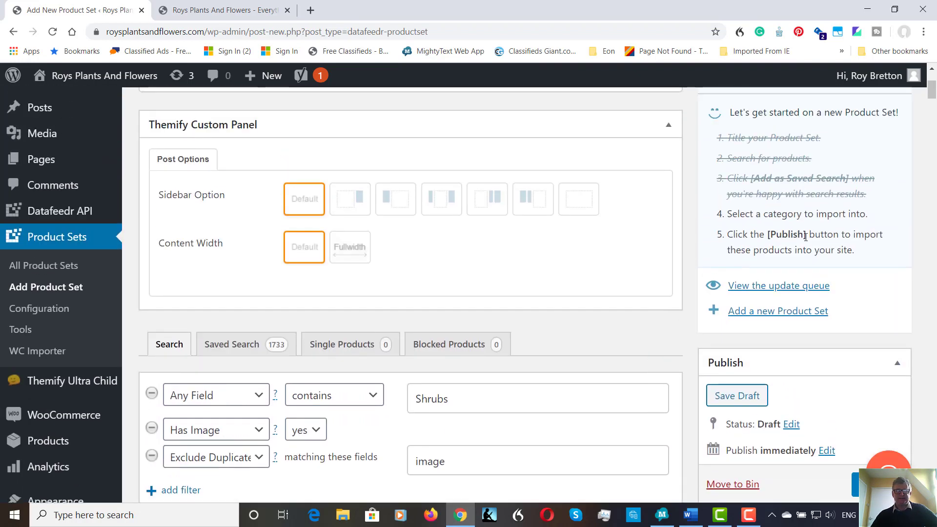
scroll(805, 237, down, 9)
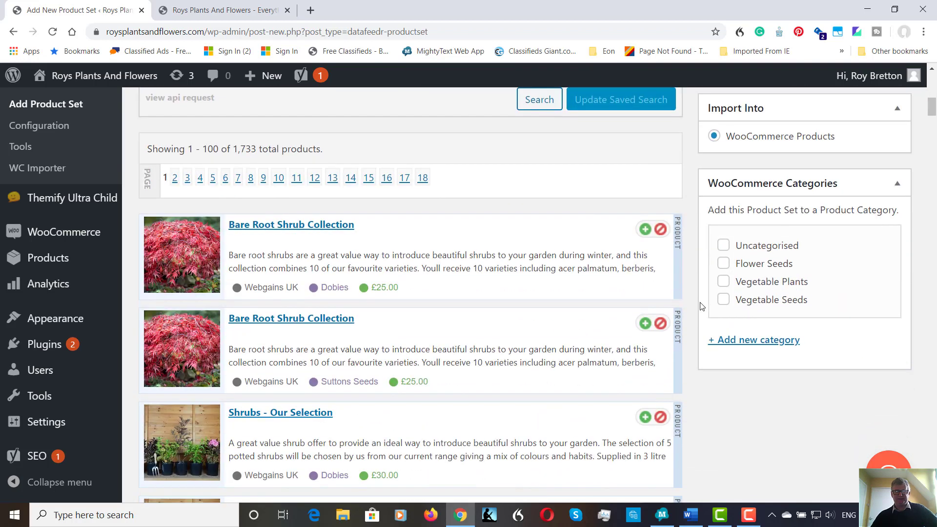
click(773, 341)
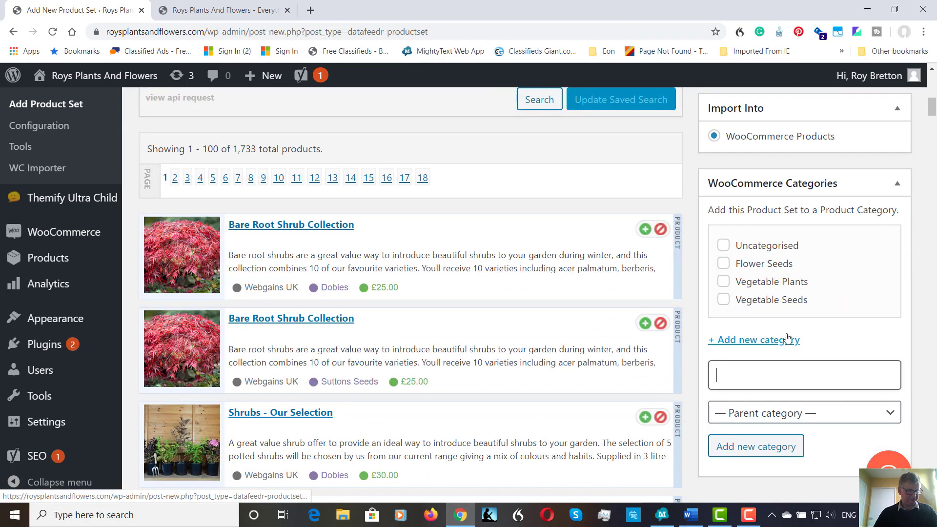
text(Sh)
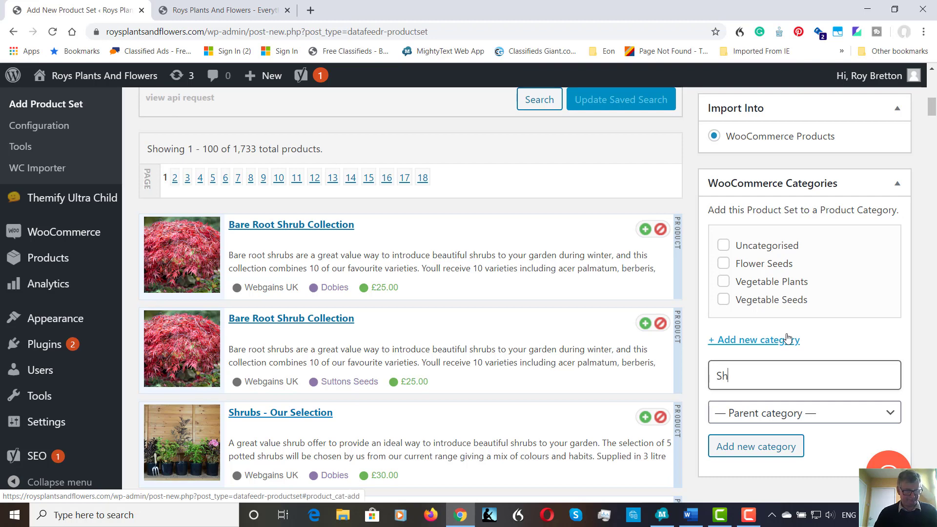
text(rubs)
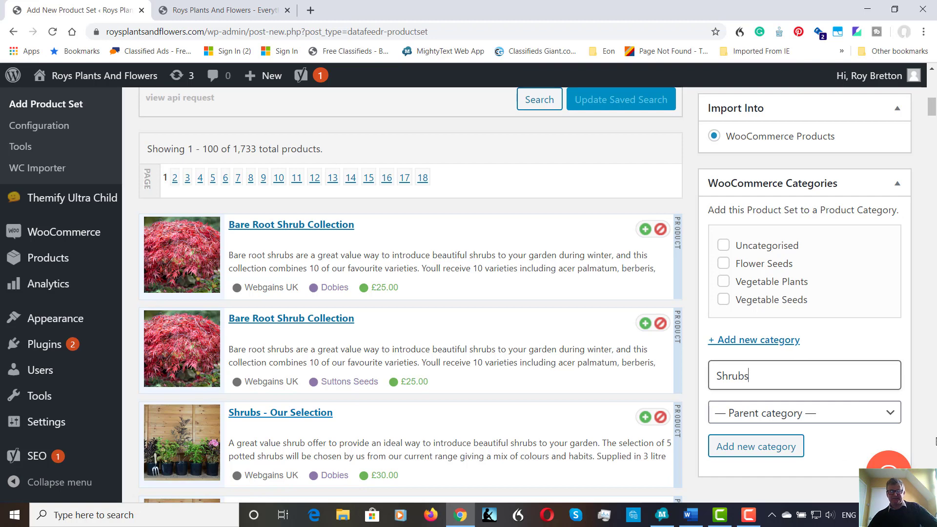
click(891, 414)
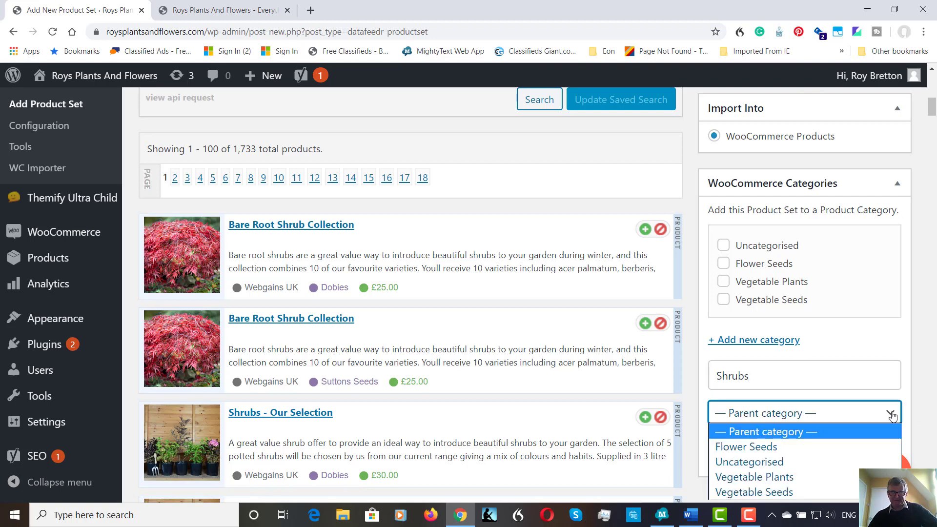
key(Down)
key(Down)
key(Down)
key(Down)
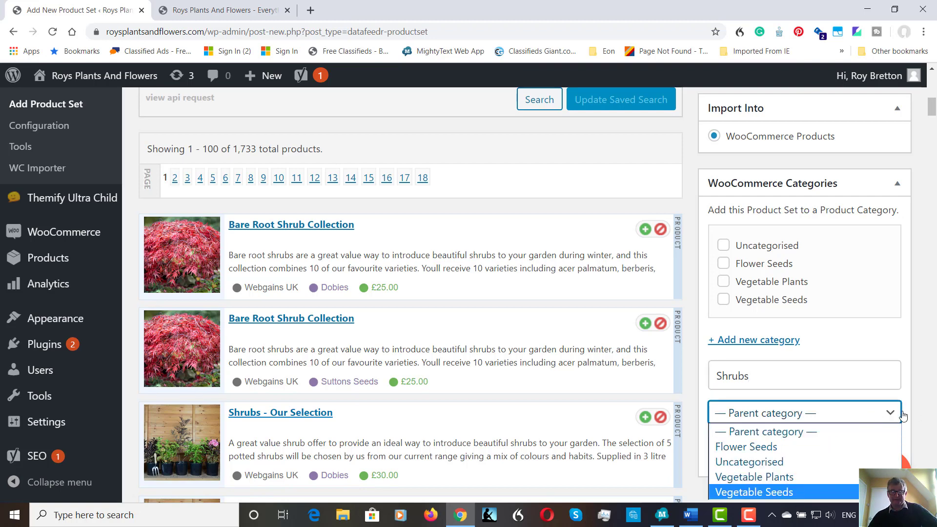
click(890, 414)
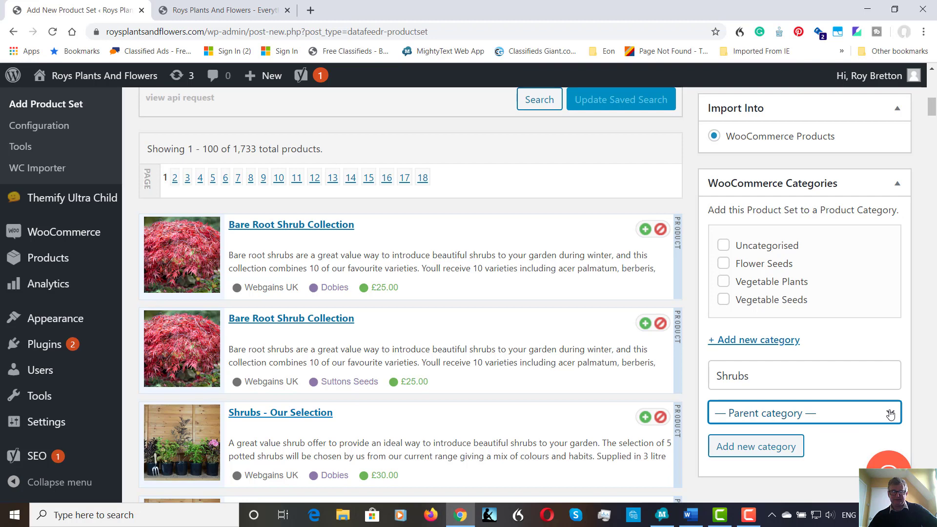
click(757, 447)
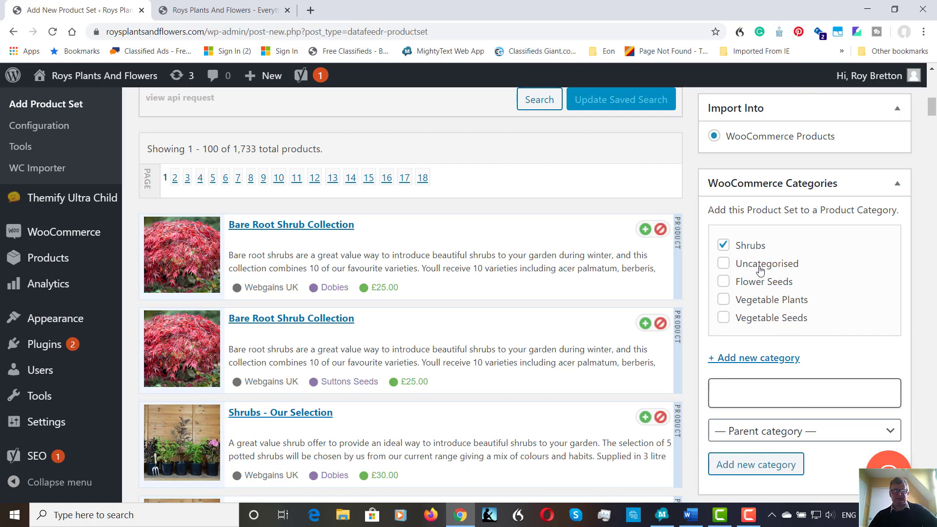
Check the remaining setup instructions and publish the Shrubs product set
scroll(764, 281, up, 10)
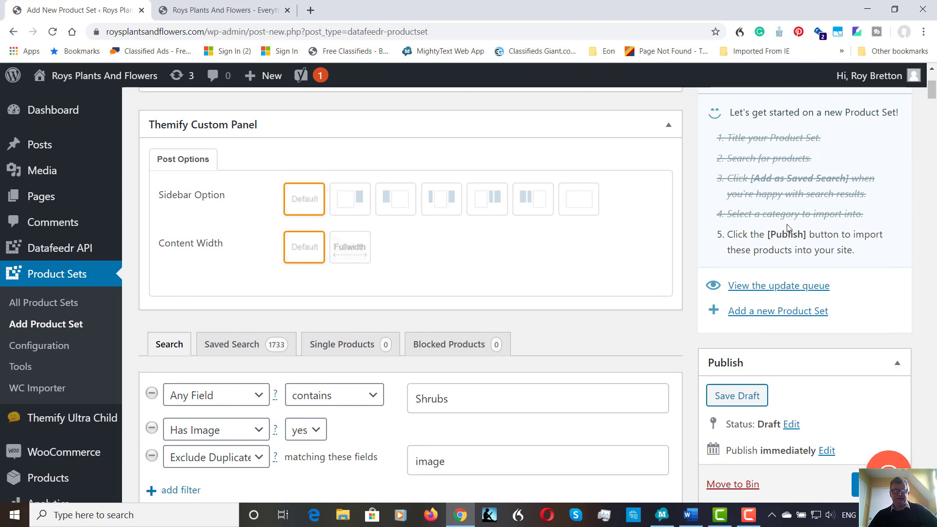
scroll(863, 317, down, 2)
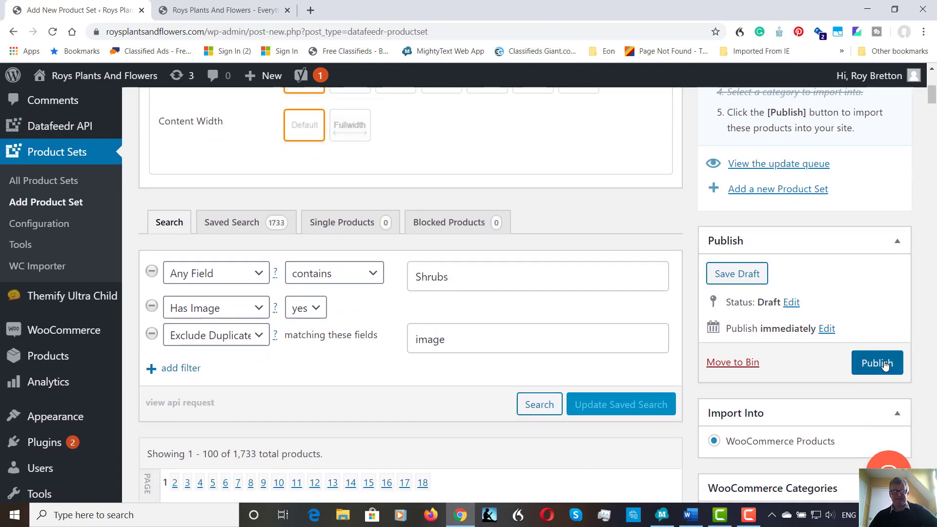
click(885, 366)
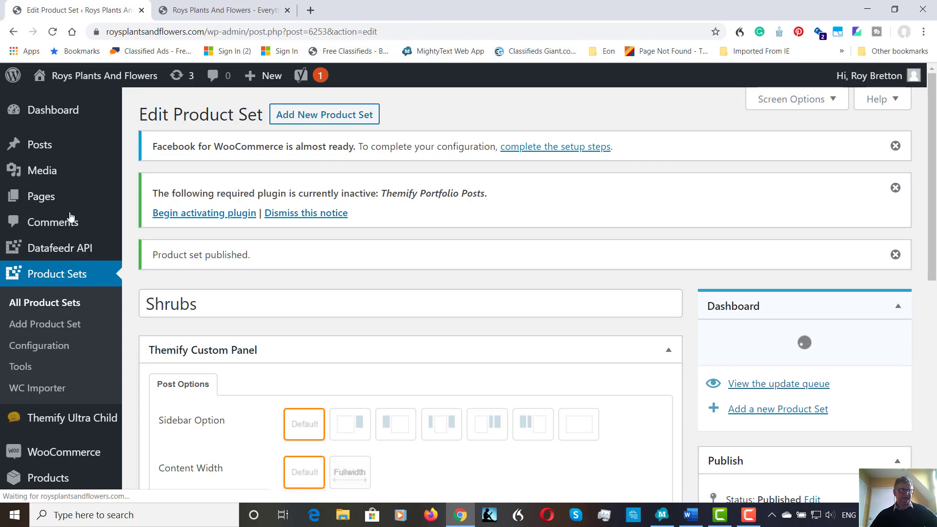
scroll(439, 234, down, 2)
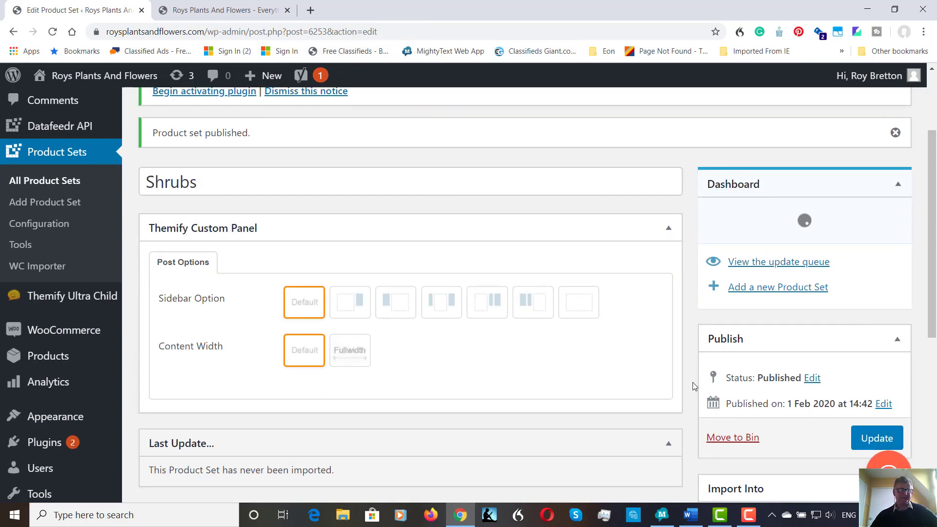
Open the list of all product sets and apply the Bump (with priority) bulk action to the Shrubs set
click(72, 182)
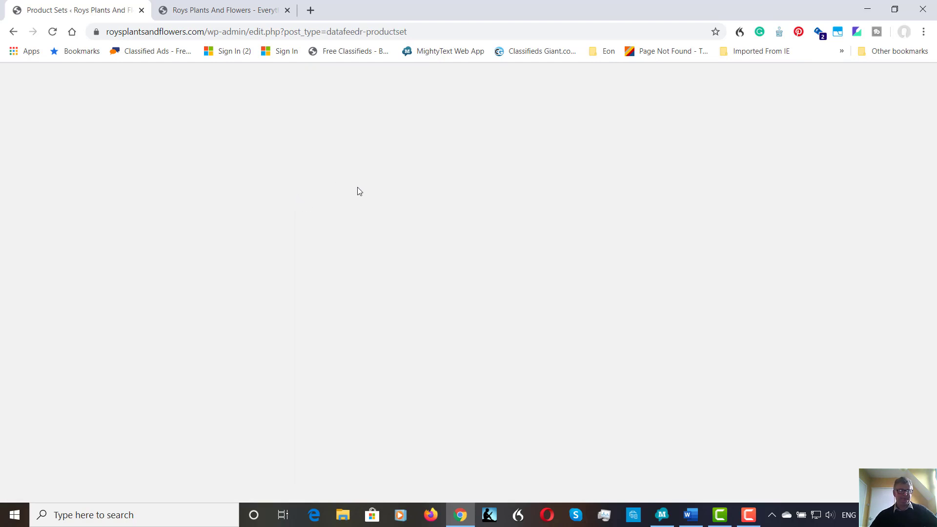
scroll(391, 200, down, 2)
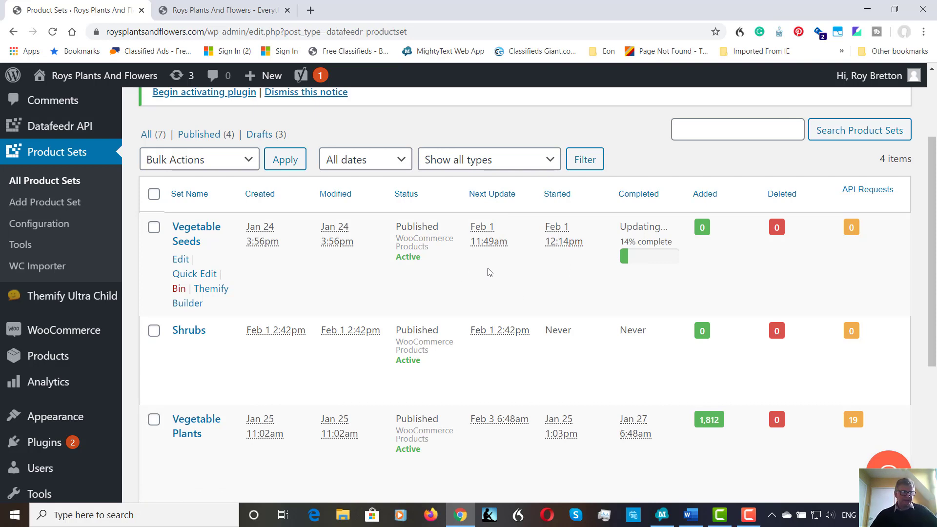
scroll(489, 273, down, 3)
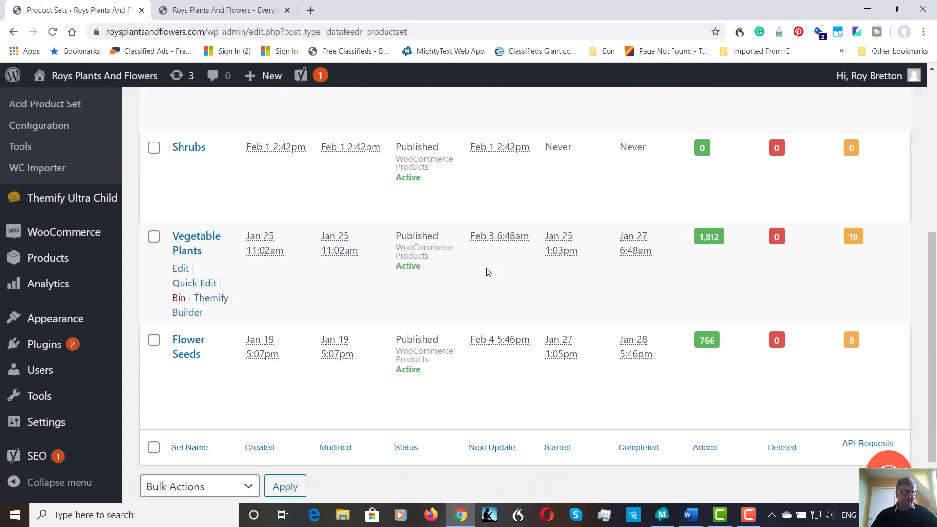
scroll(488, 272, up, 1)
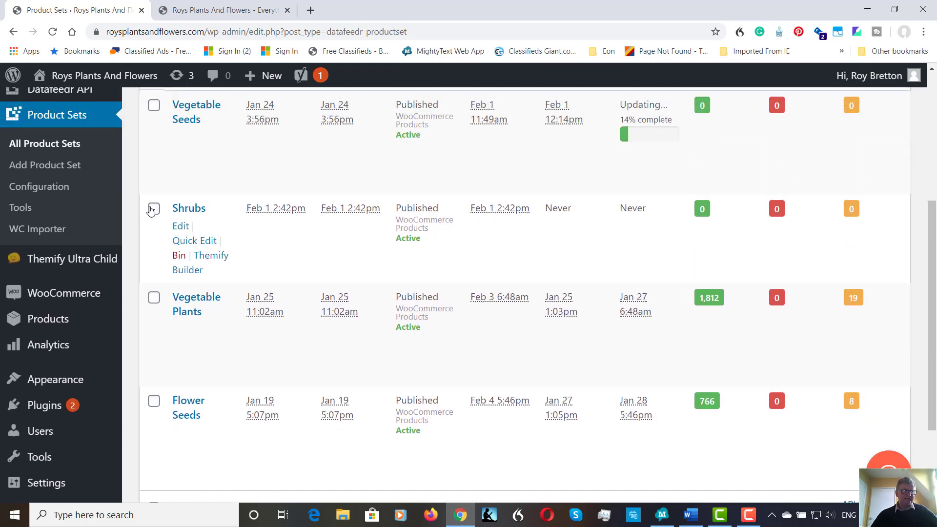
click(154, 209)
scroll(226, 259, up, 3)
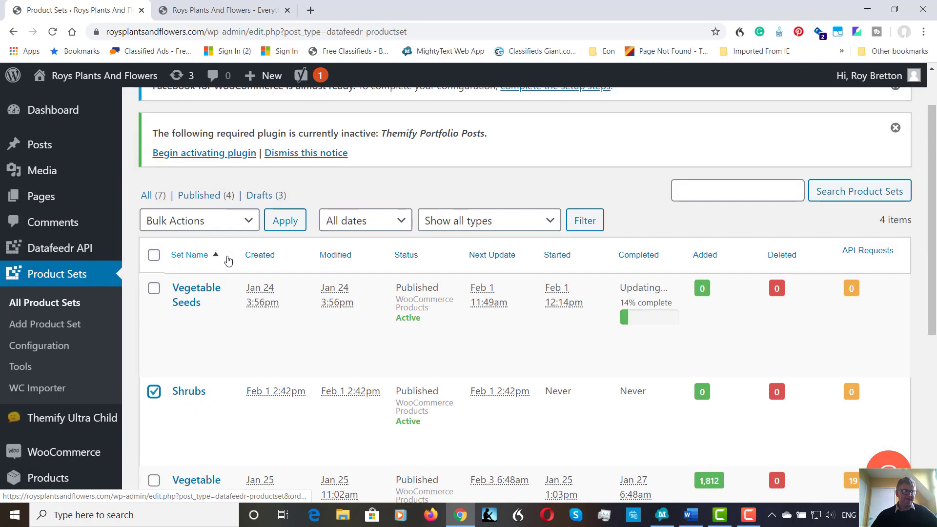
click(249, 224)
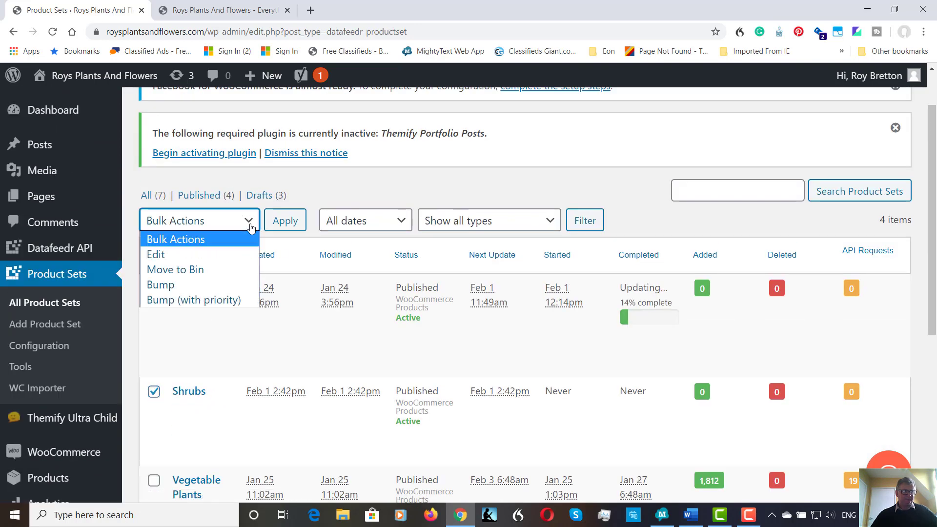
click(213, 299)
click(277, 227)
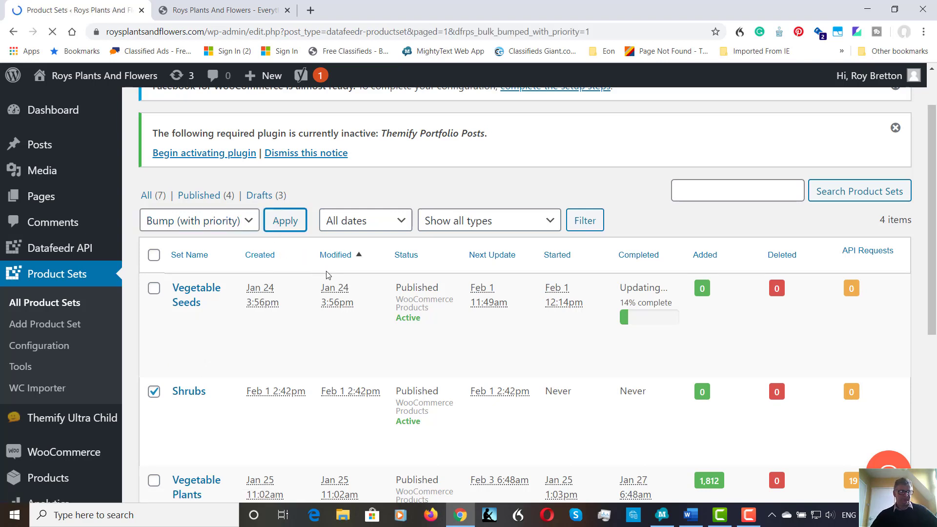
Examine the queue order, next update times and import progress of the listed product sets
scroll(328, 263, down, 3)
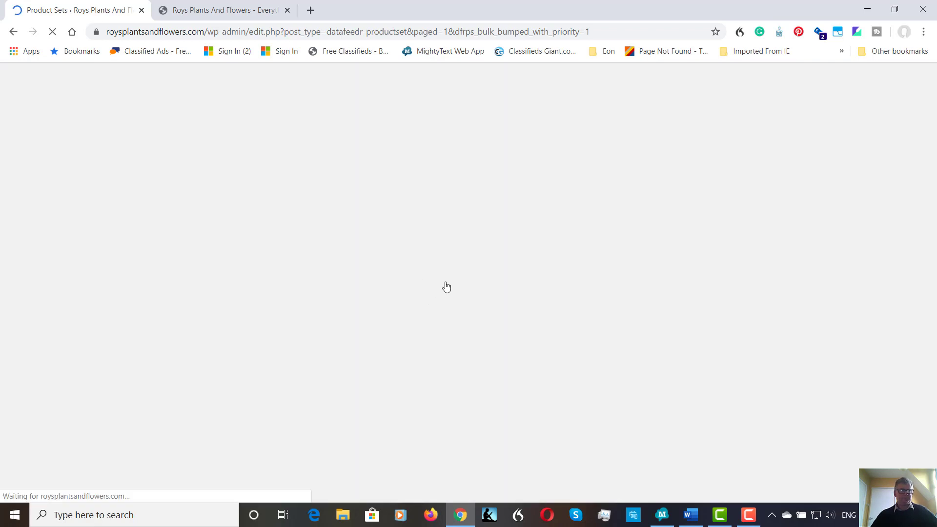
scroll(399, 305, down, 4)
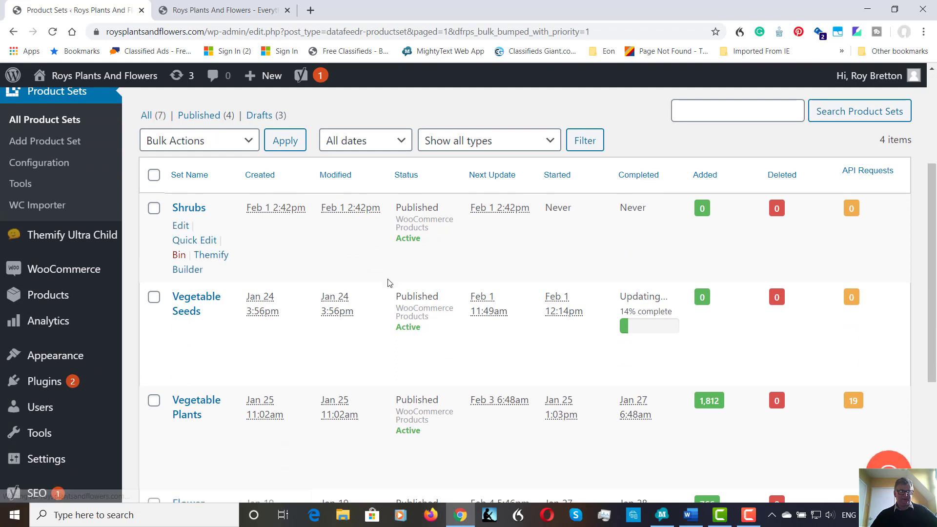
mouse_move(250, 322)
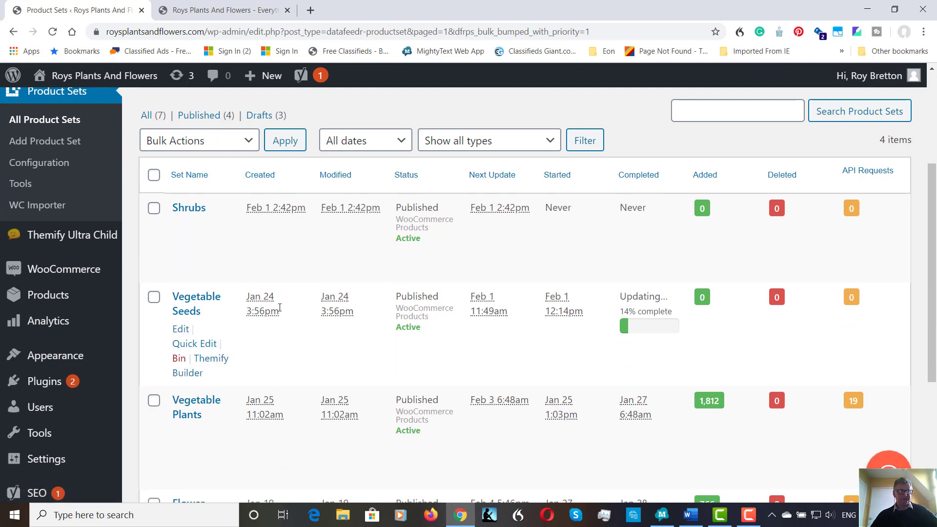
mouse_move(341, 238)
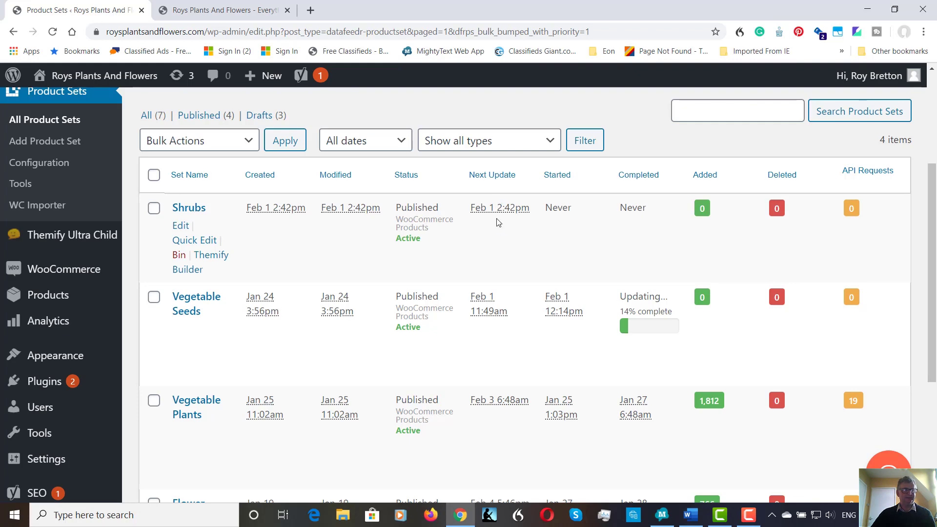
scroll(497, 223, down, 1)
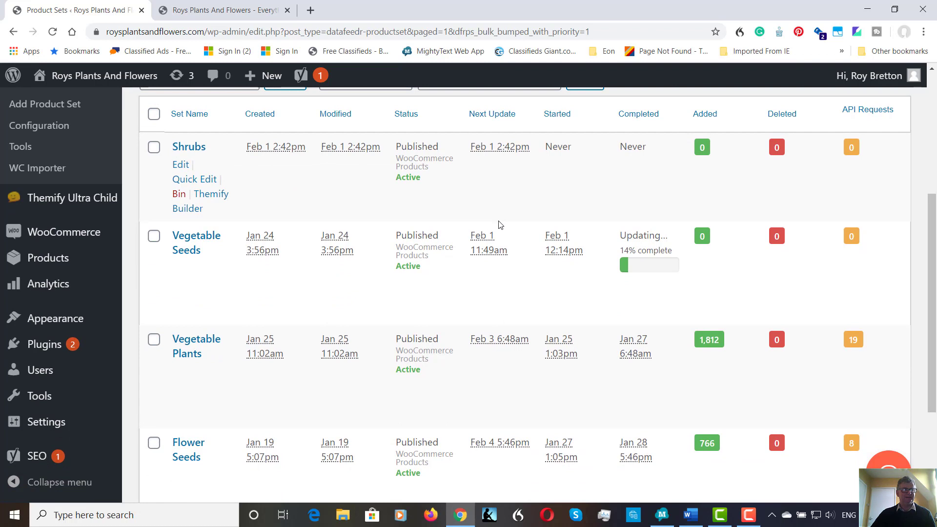
scroll(500, 224, up, 1)
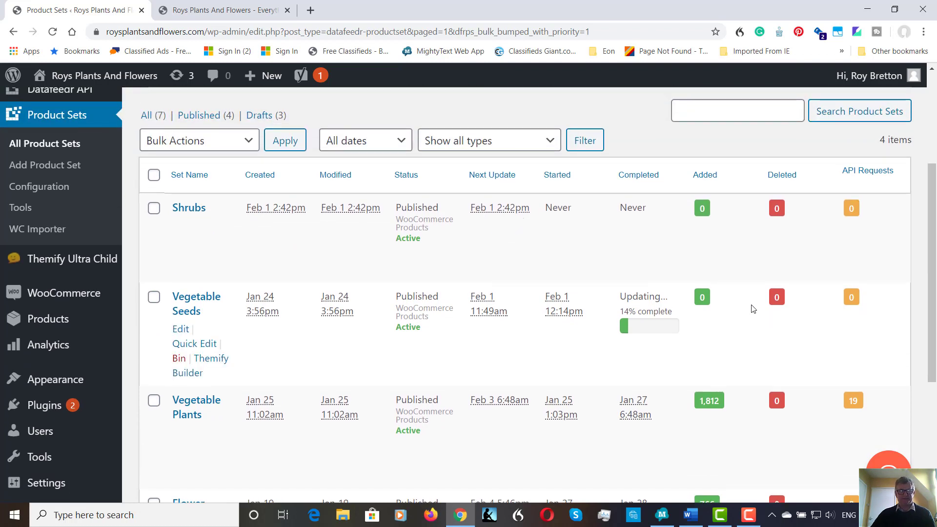
click(750, 515)
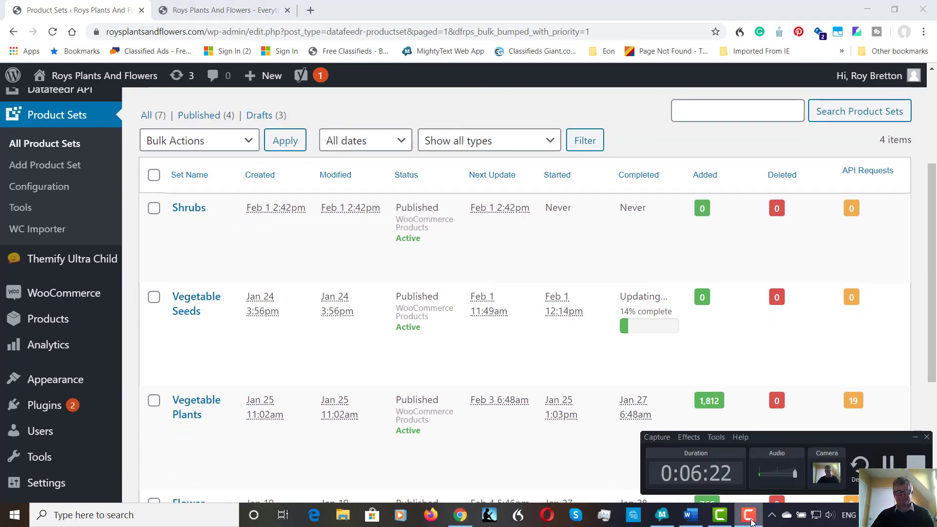